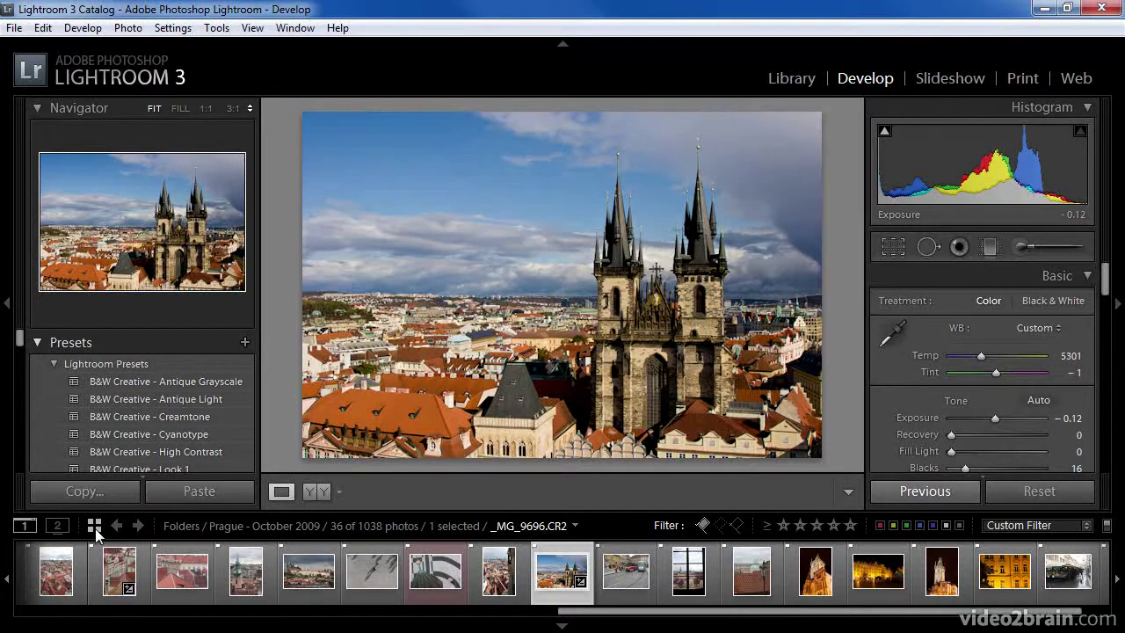
- Show the thumbnail grid, view the church photo large in Loupe, then return to Grid
{"action": "left_click", "coordinate": [95, 525]}
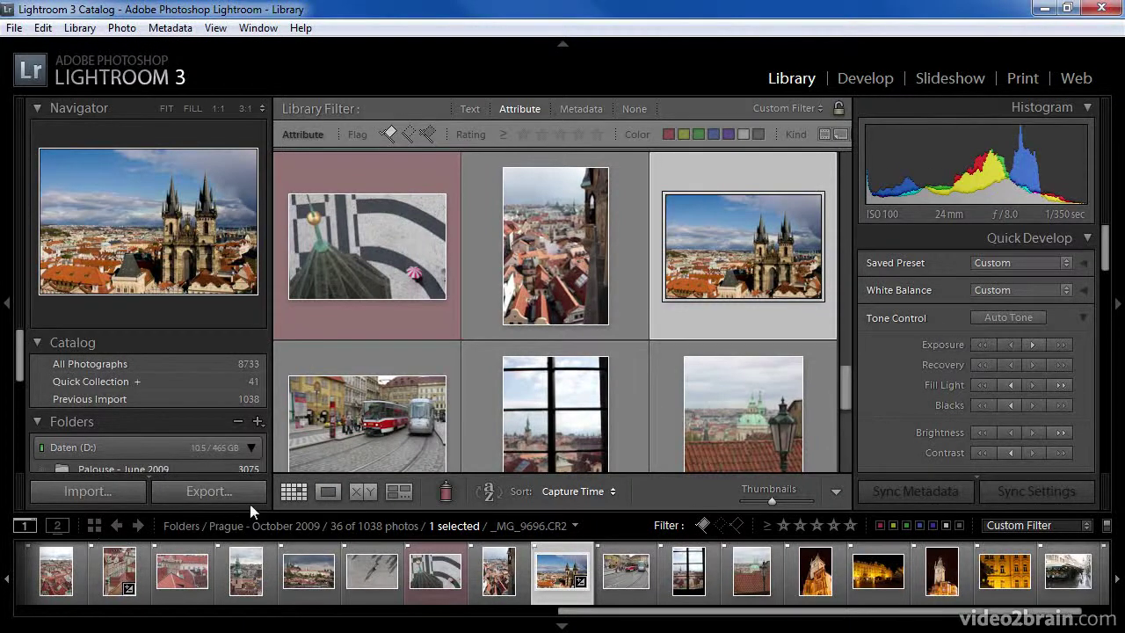
{"action": "left_click", "coordinate": [327, 492]}
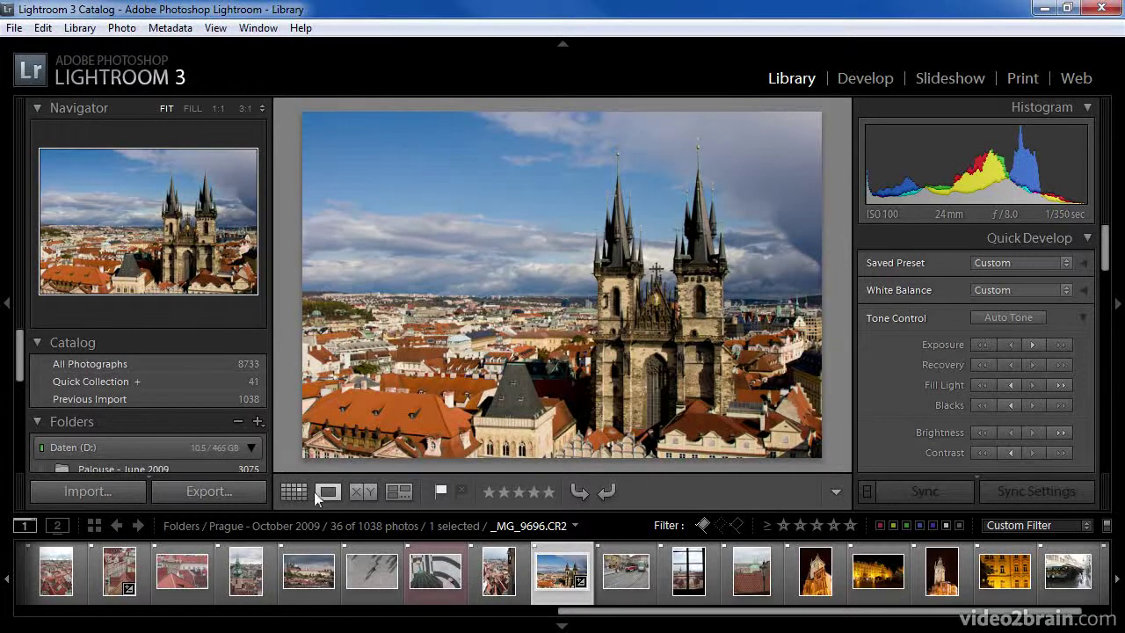
{"action": "left_click", "coordinate": [295, 493]}
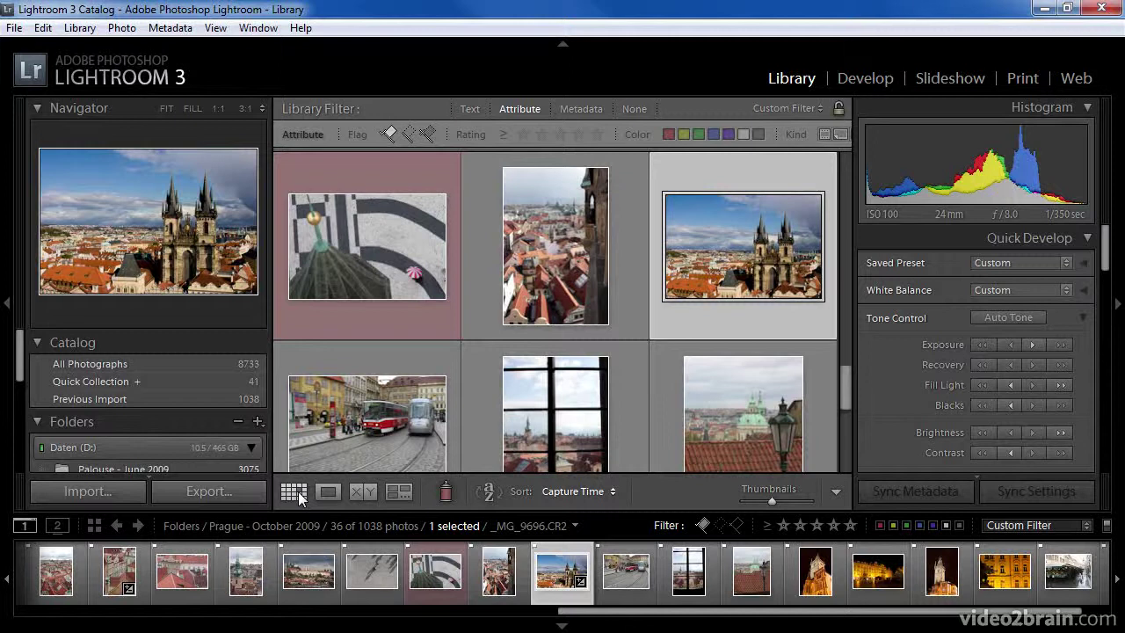
- Hide all panels, flip the capture-time sort direction, and enlarge thumbnails to five per row
{"action": "key", "text": "shift+Tab"}
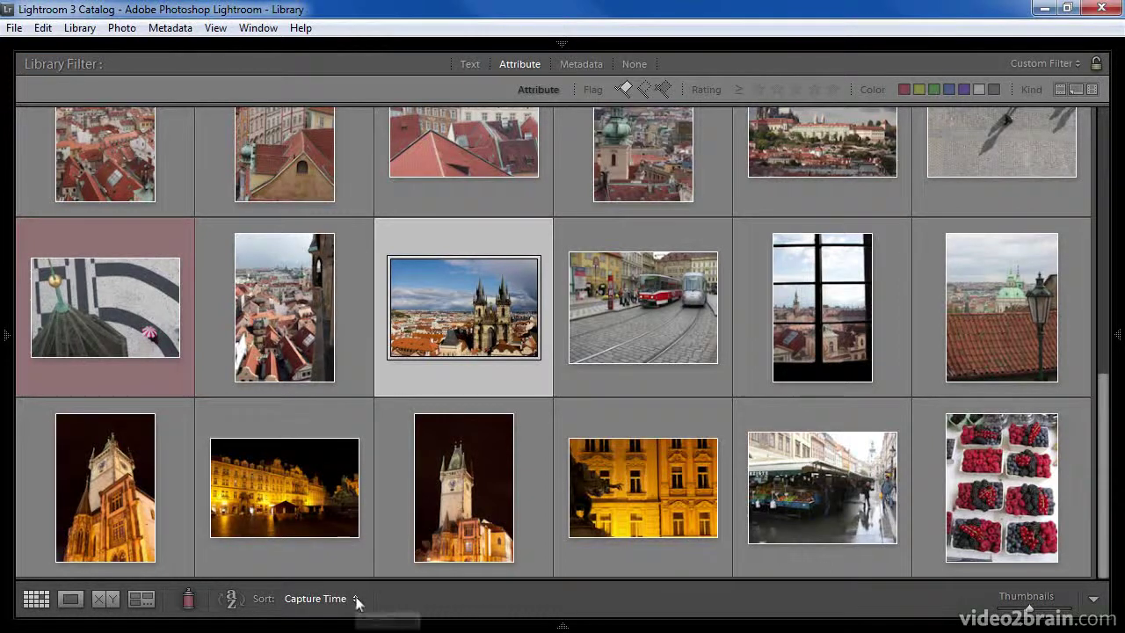
{"action": "left_click", "coordinate": [356, 598]}
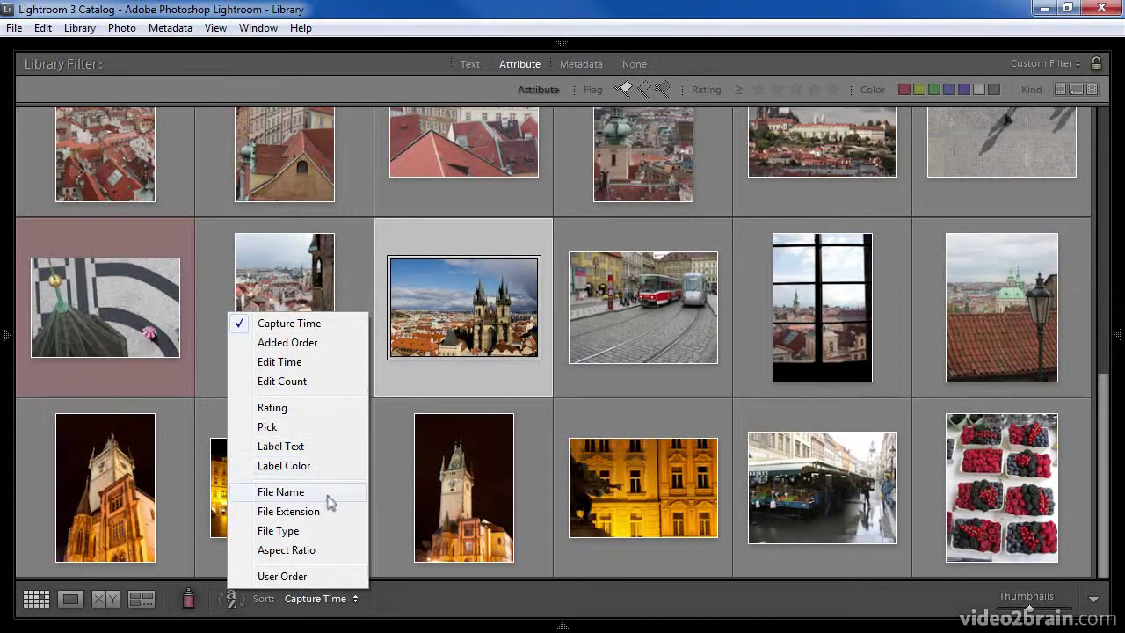
{"action": "left_click", "coordinate": [231, 599]}
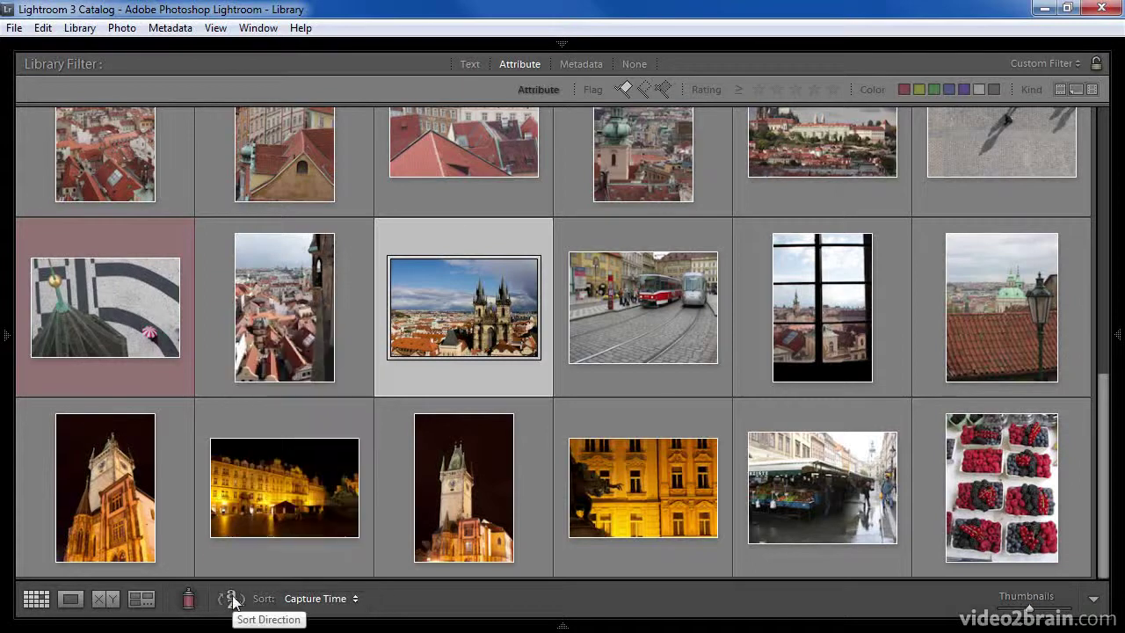
{"action": "left_click", "coordinate": [233, 600]}
{"action": "left_click", "coordinate": [233, 600]}
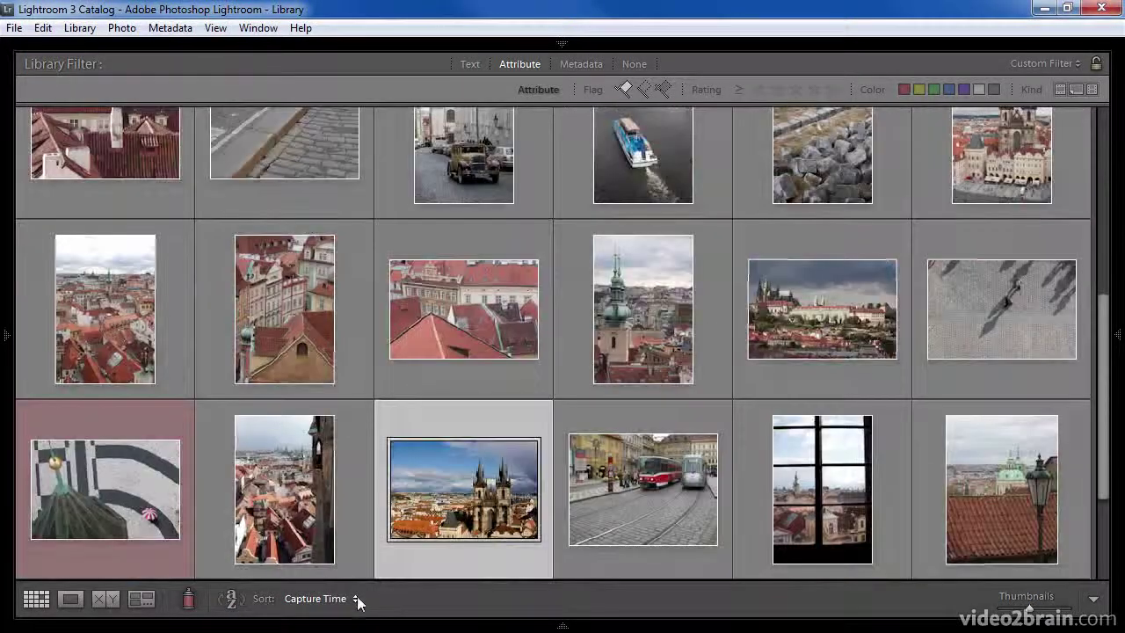
{"action": "left_click", "coordinate": [233, 601]}
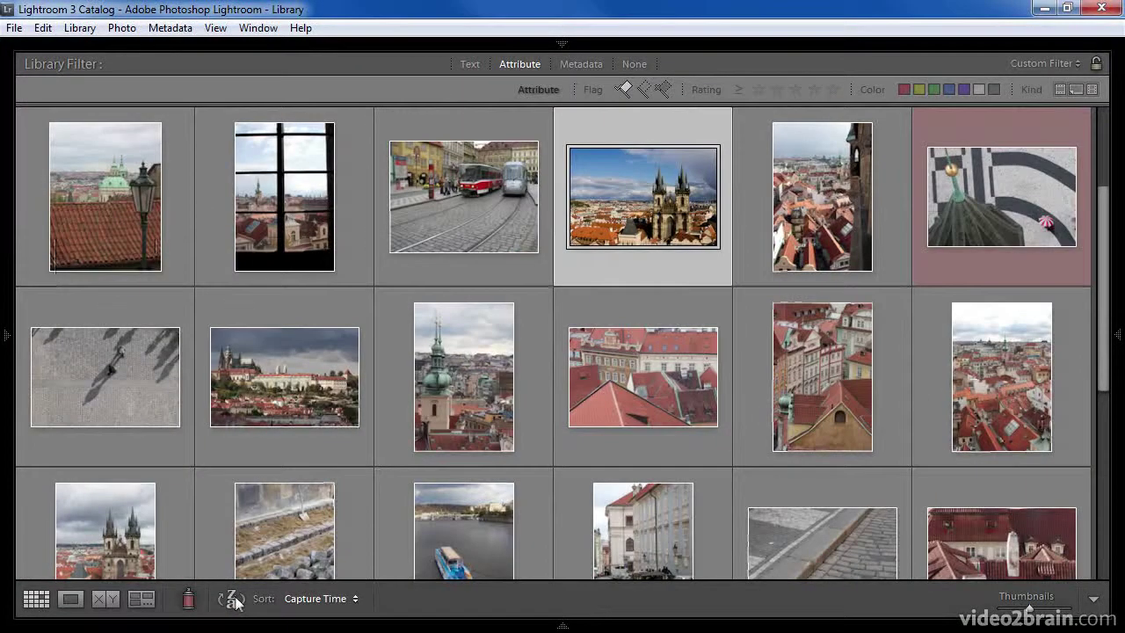
{"action": "left_click", "coordinate": [233, 600]}
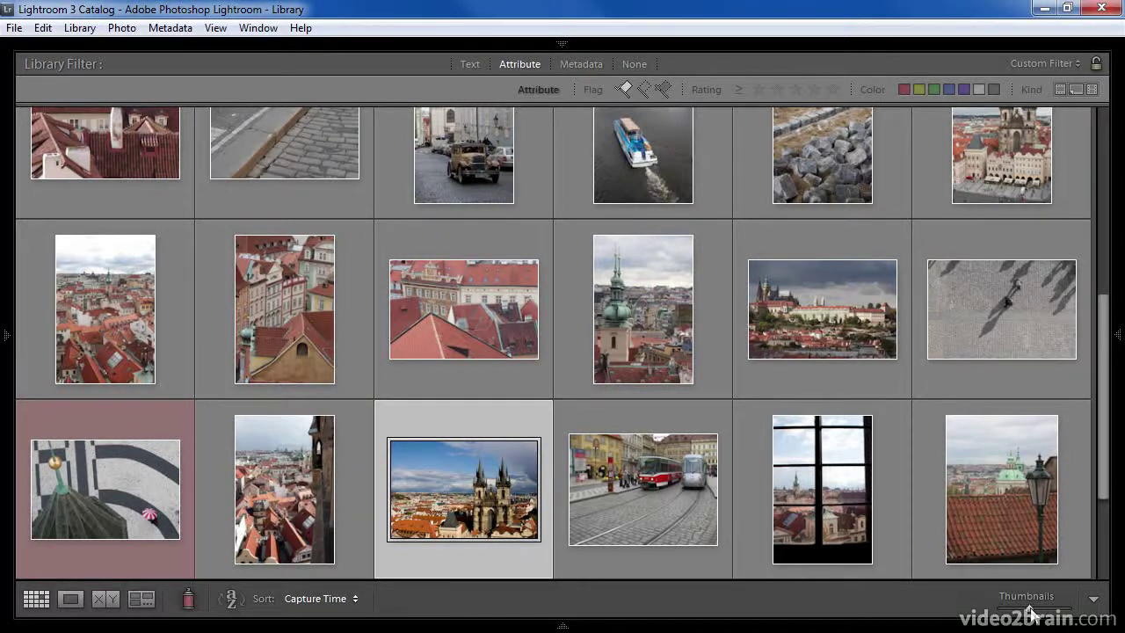
{"action": "left_click_drag", "start_coordinate": [1030, 613], "coordinate": [932, 605]}
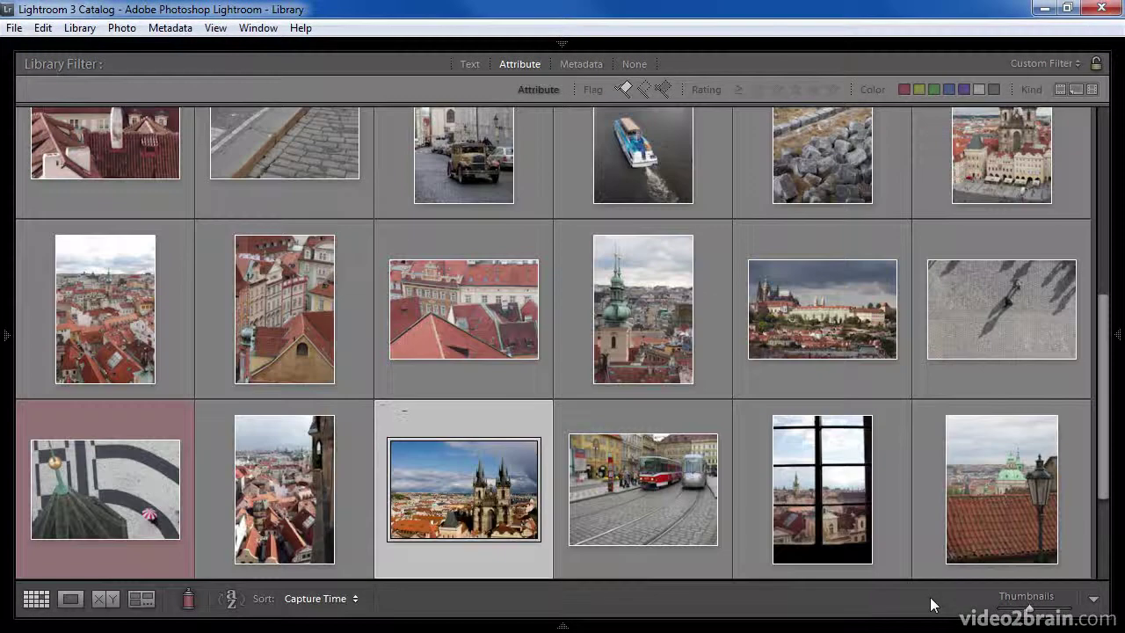
{"action": "left_click_drag", "start_coordinate": [1029, 610], "coordinate": [1038, 611]}
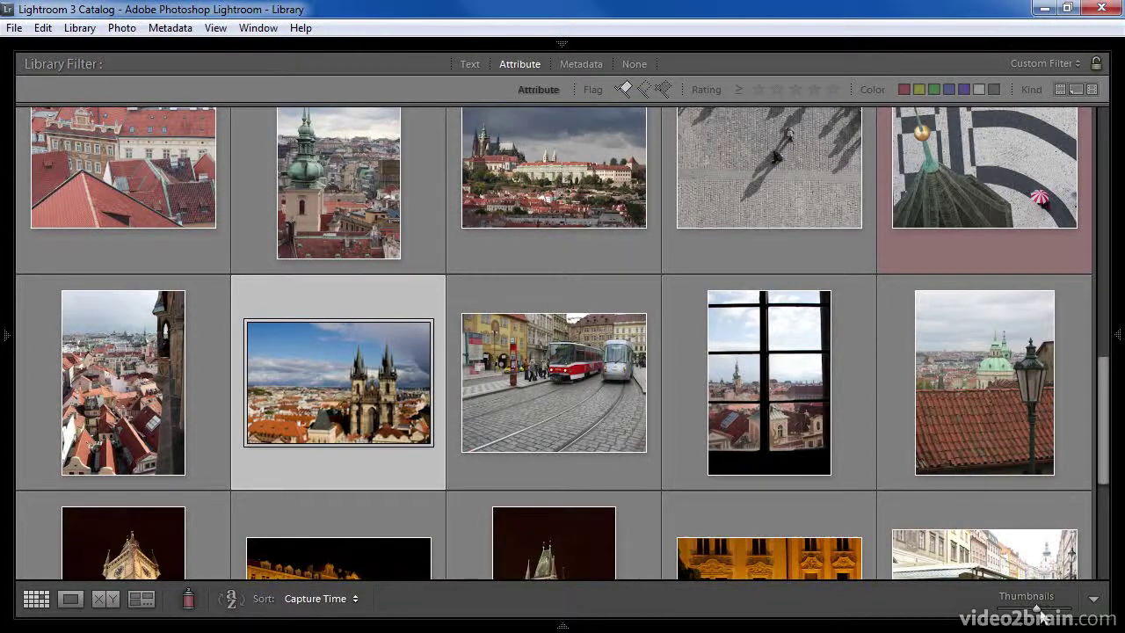
- Review which items the grid toolbar can show, then close the list
{"action": "left_click", "coordinate": [1094, 599]}
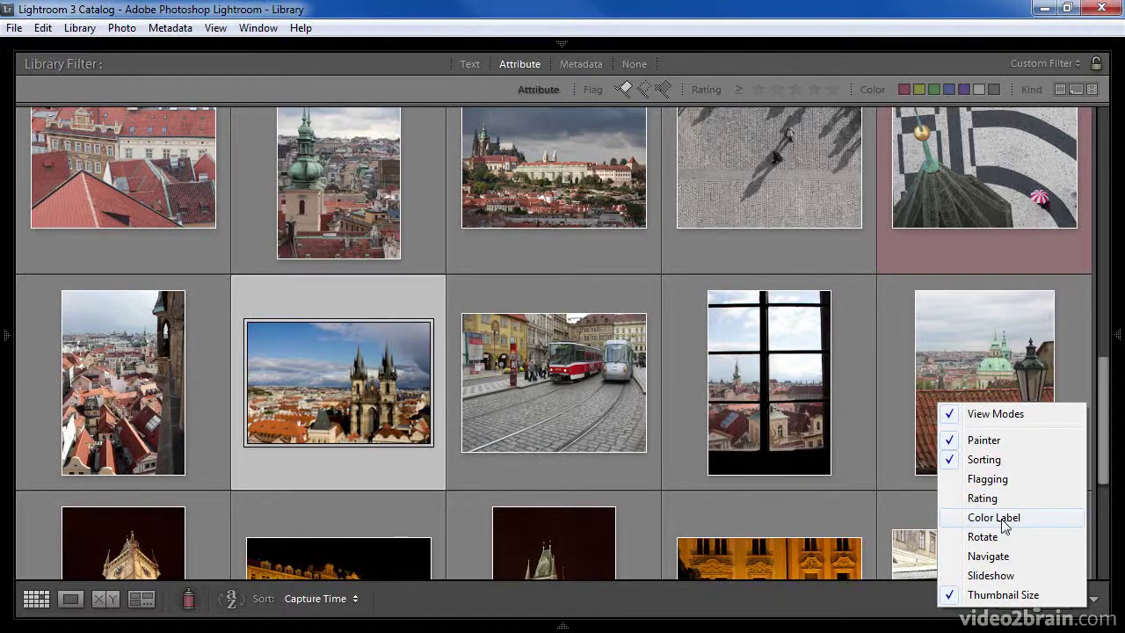
{"action": "left_click", "coordinate": [743, 611]}
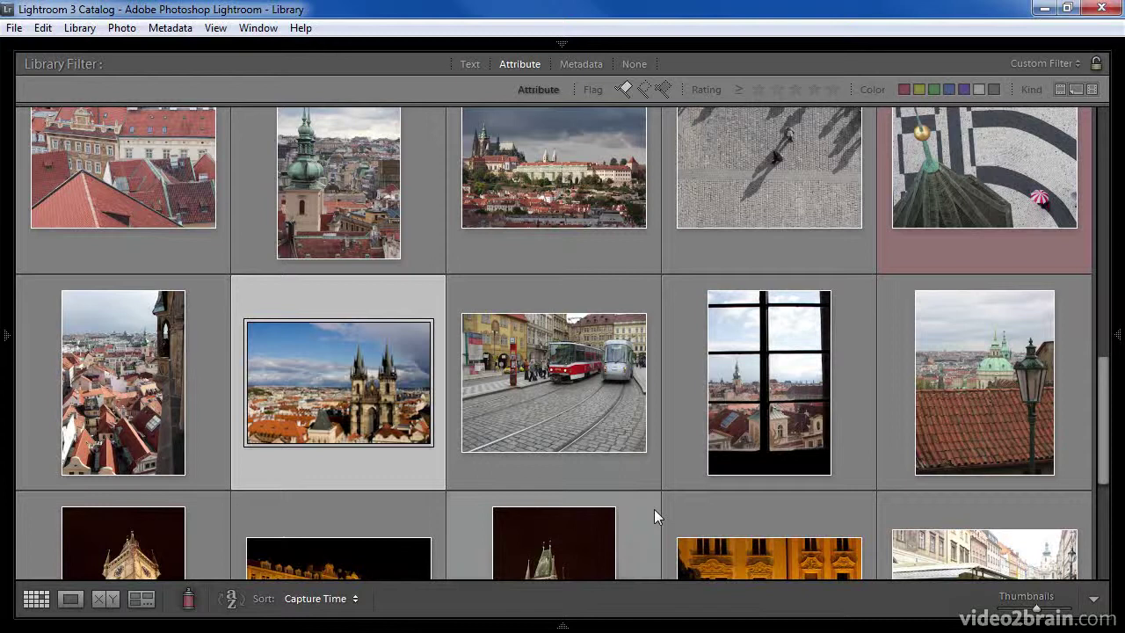
- Open View > View Options and move the Library View Options dialog to the right
{"action": "left_click", "coordinate": [216, 29]}
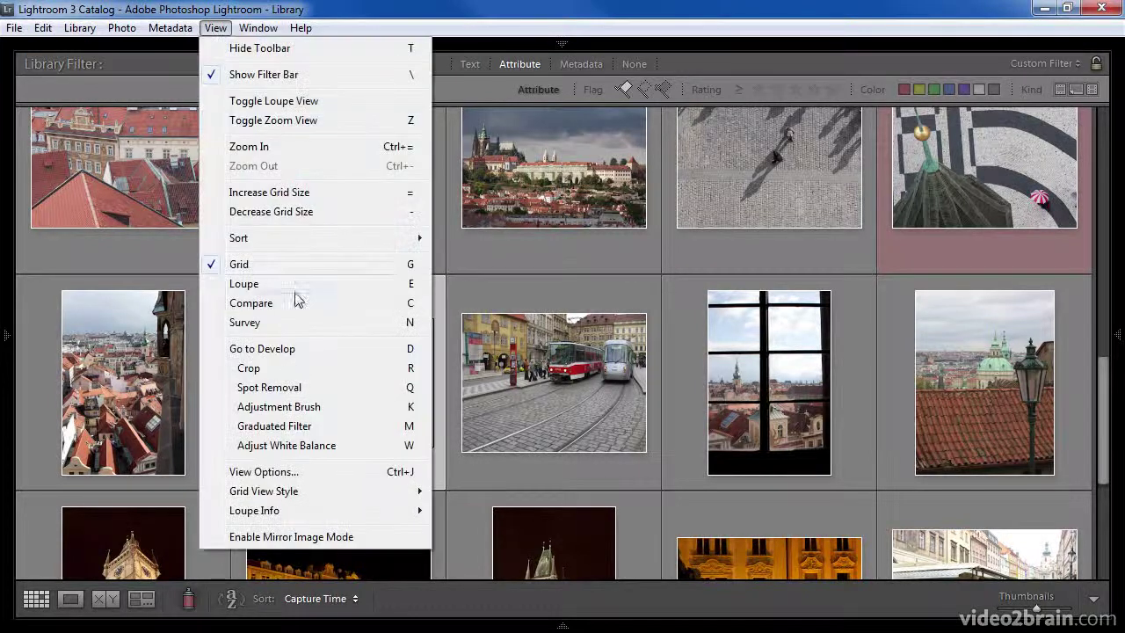
{"action": "left_click", "coordinate": [322, 472]}
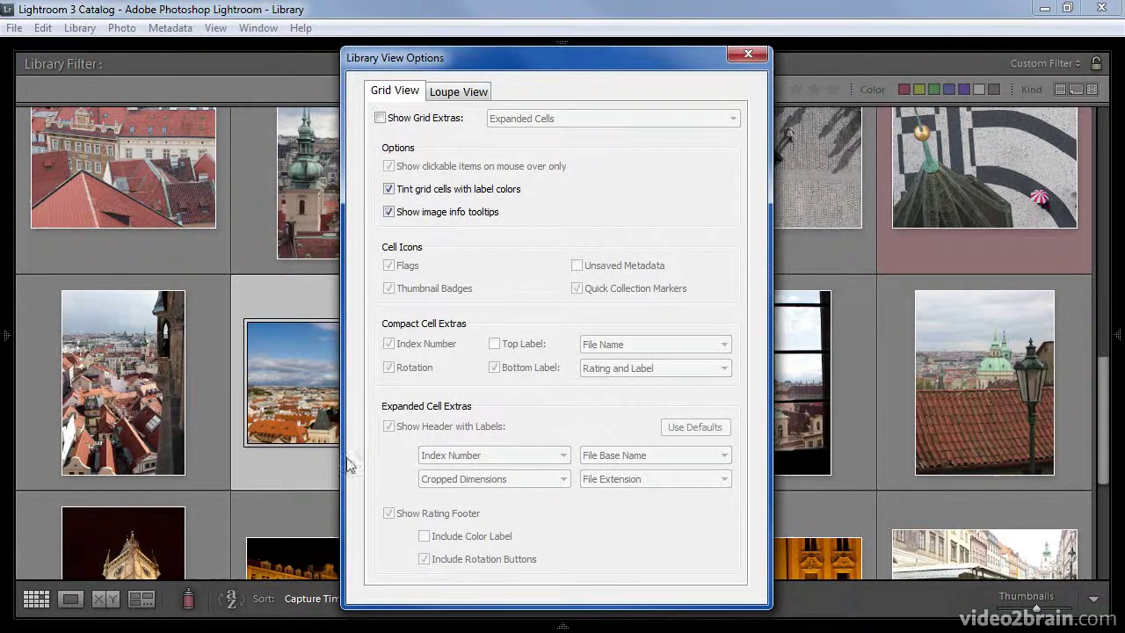
{"action": "left_click_drag", "start_coordinate": [494, 69], "coordinate": [808, 77]}
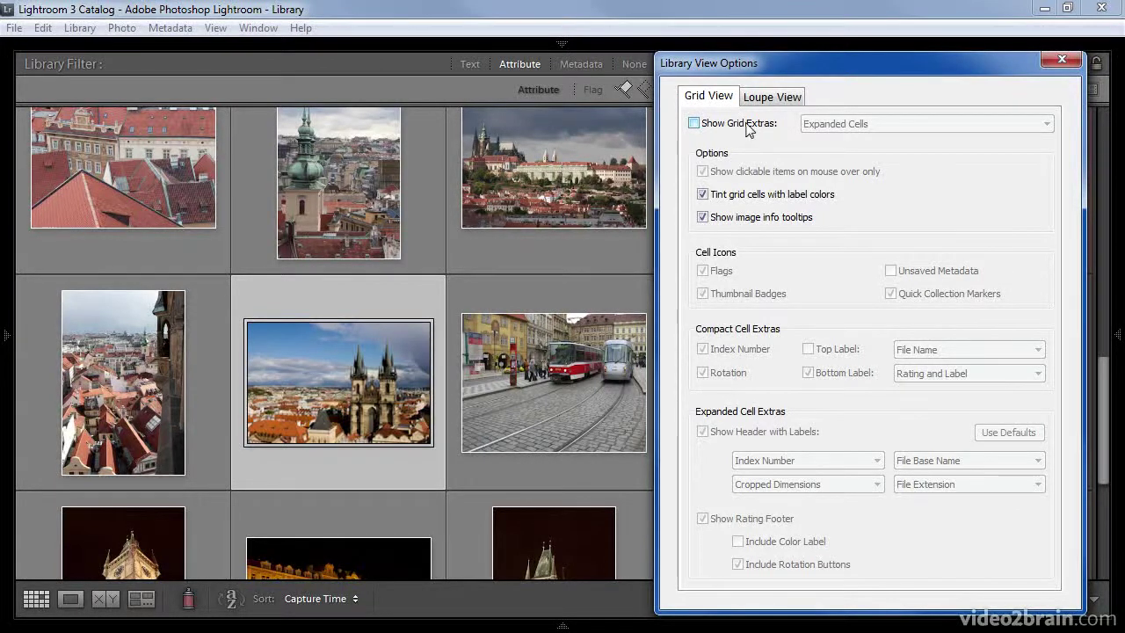
- Turn on Show Grid Extras, try Compact Cells, then settle on Expanded Cells
{"action": "left_click", "coordinate": [752, 130]}
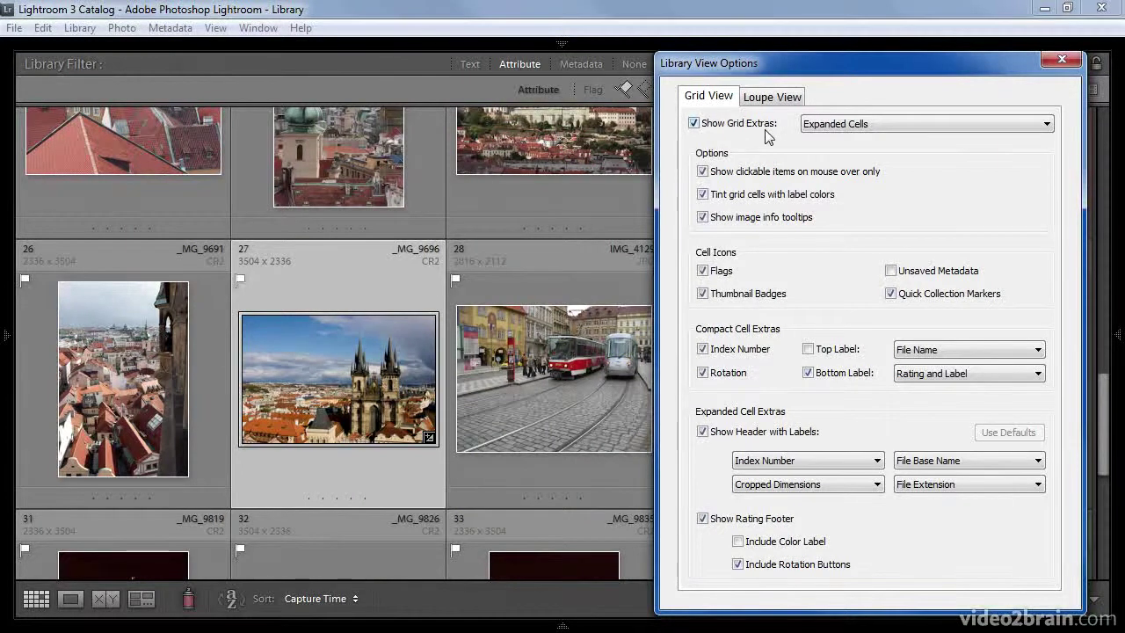
{"action": "left_click", "coordinate": [1016, 131]}
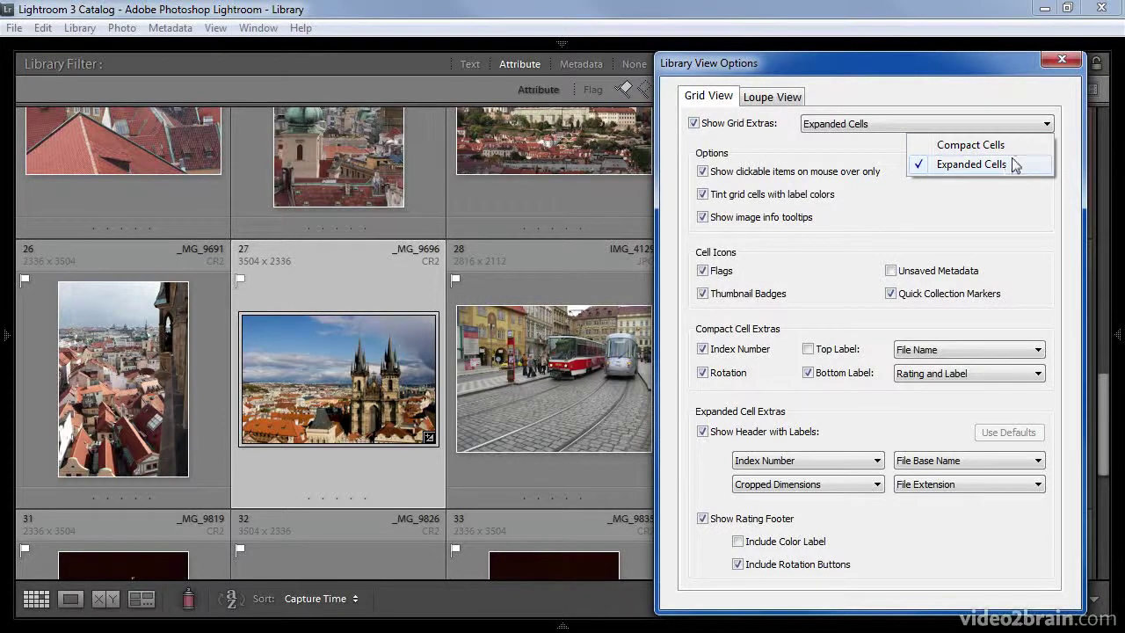
{"action": "left_click", "coordinate": [1025, 150]}
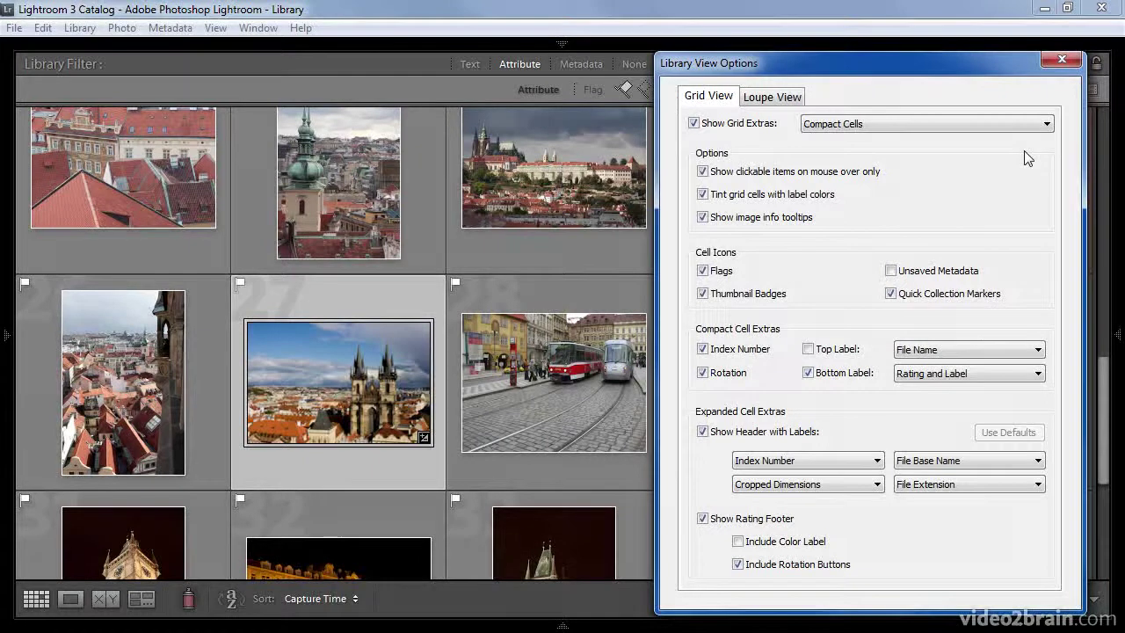
{"action": "left_click", "coordinate": [1013, 124]}
{"action": "left_click", "coordinate": [1009, 165]}
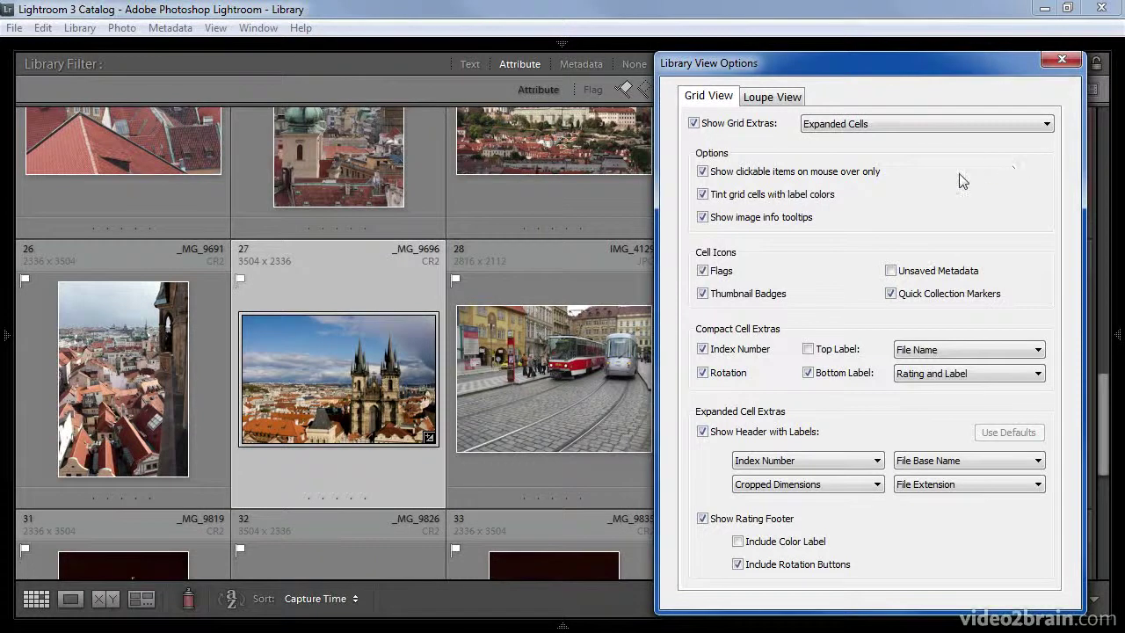
{"action": "mouse_move", "coordinate": [411, 246]}
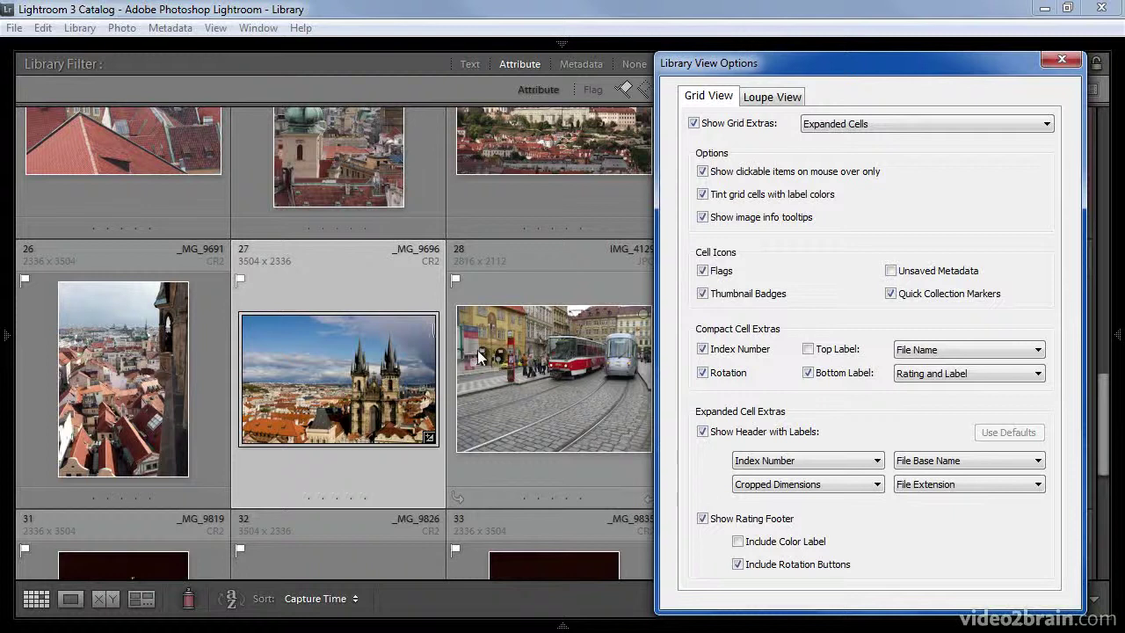
{"action": "left_click", "coordinate": [703, 172]}
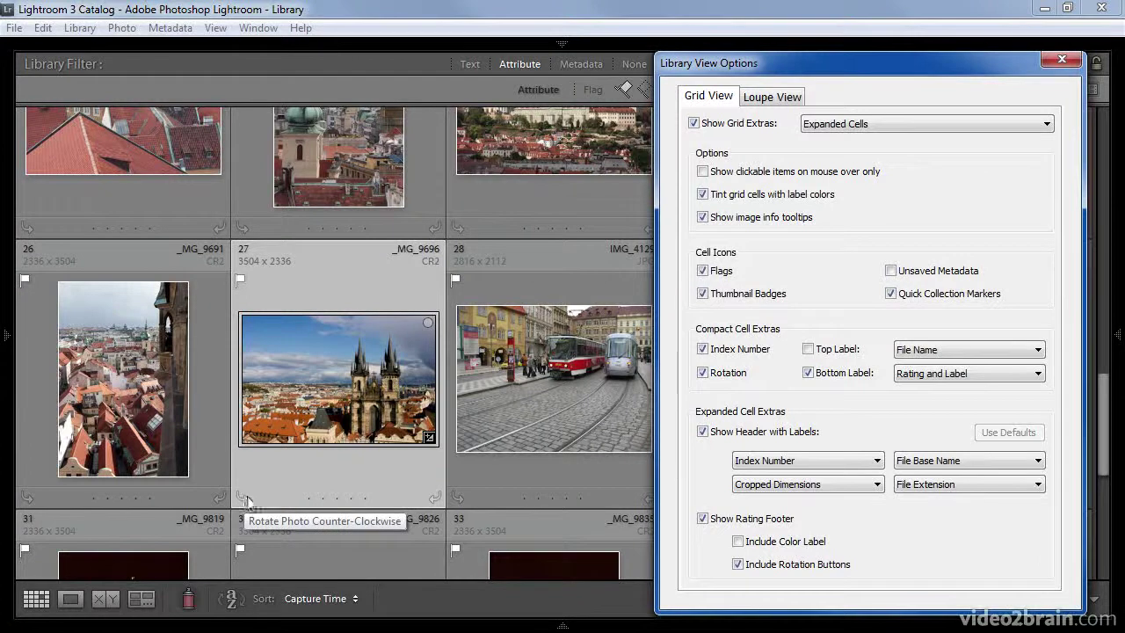
{"action": "left_click", "coordinate": [716, 173]}
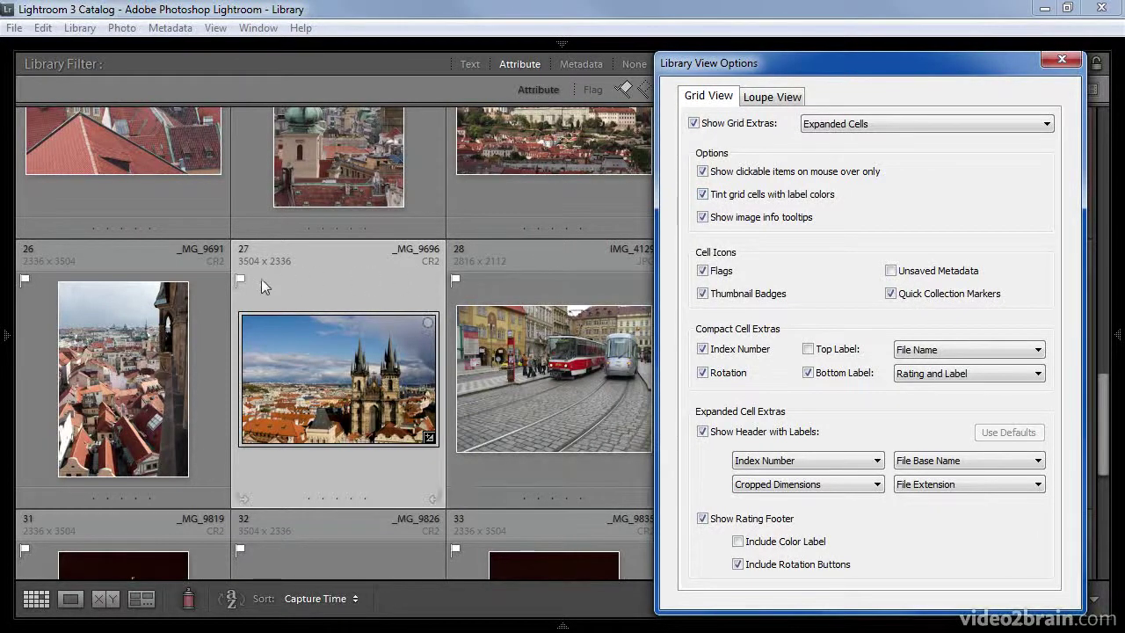
- Give the church photo a red label, then turn off tinting grid cells with label colours
{"action": "right_click", "coordinate": [421, 476]}
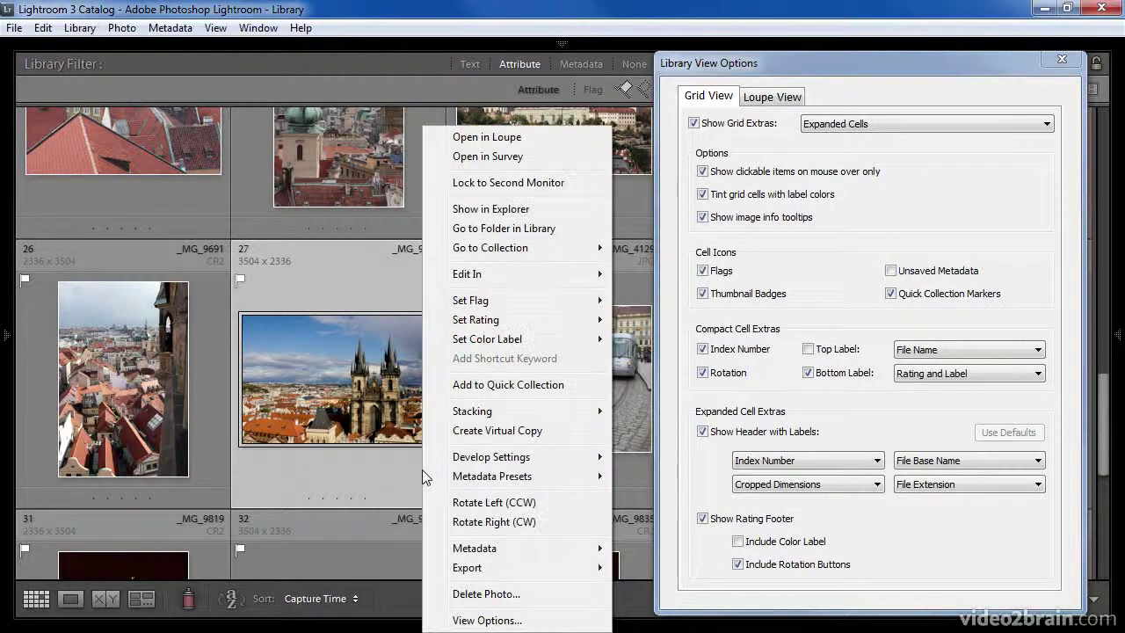
{"action": "mouse_move", "coordinate": [571, 340]}
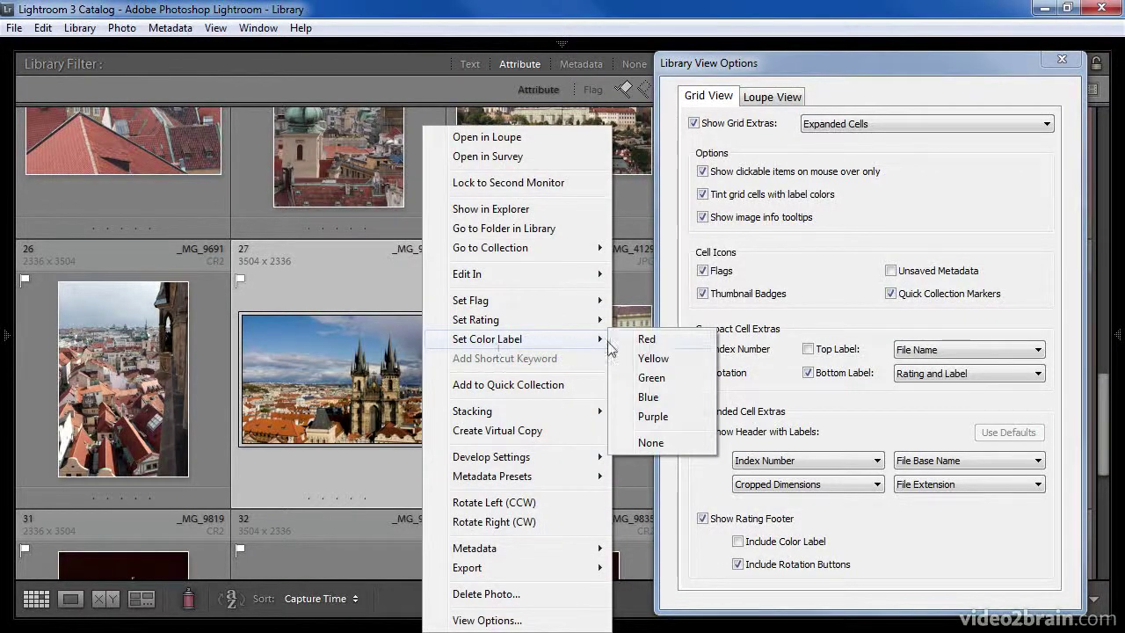
{"action": "left_click", "coordinate": [644, 339]}
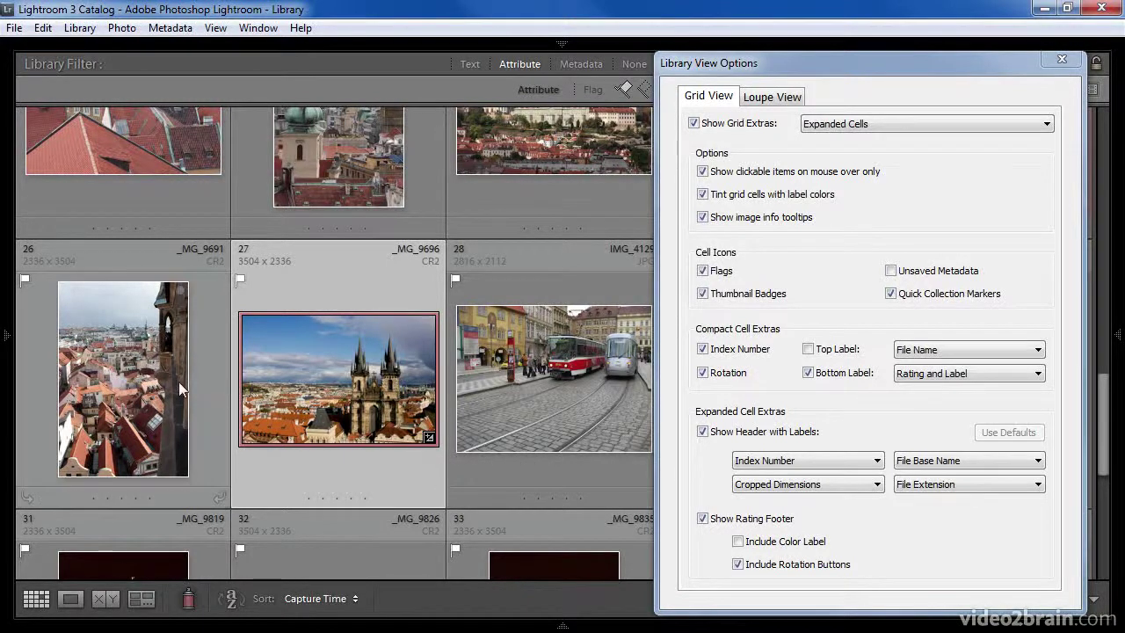
{"action": "left_click", "coordinate": [199, 396]}
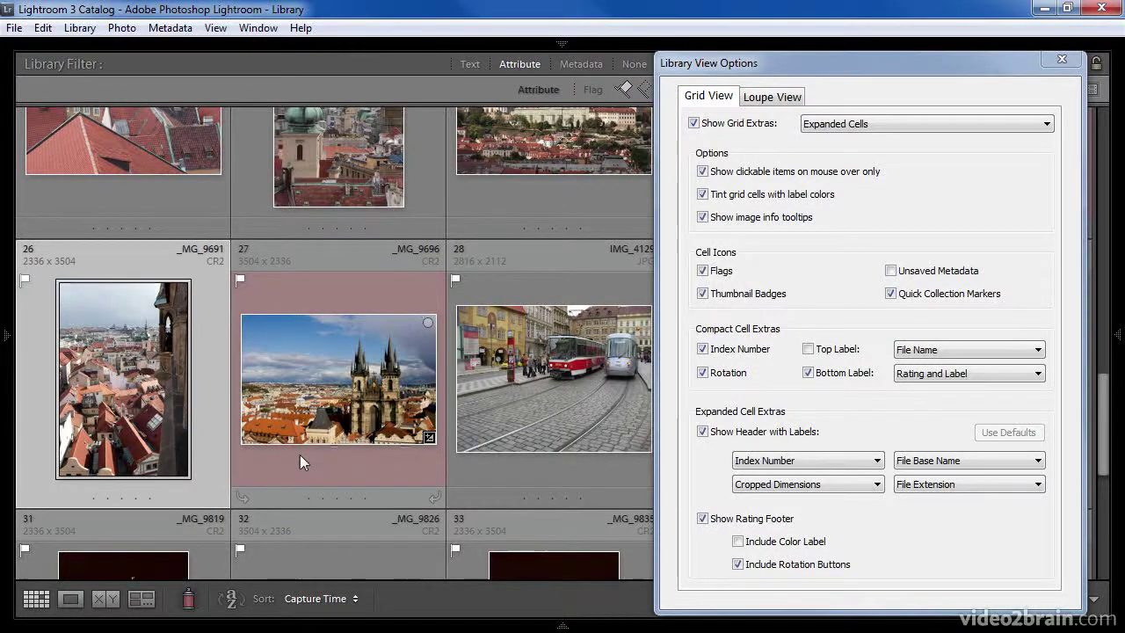
{"action": "left_click", "coordinate": [703, 194]}
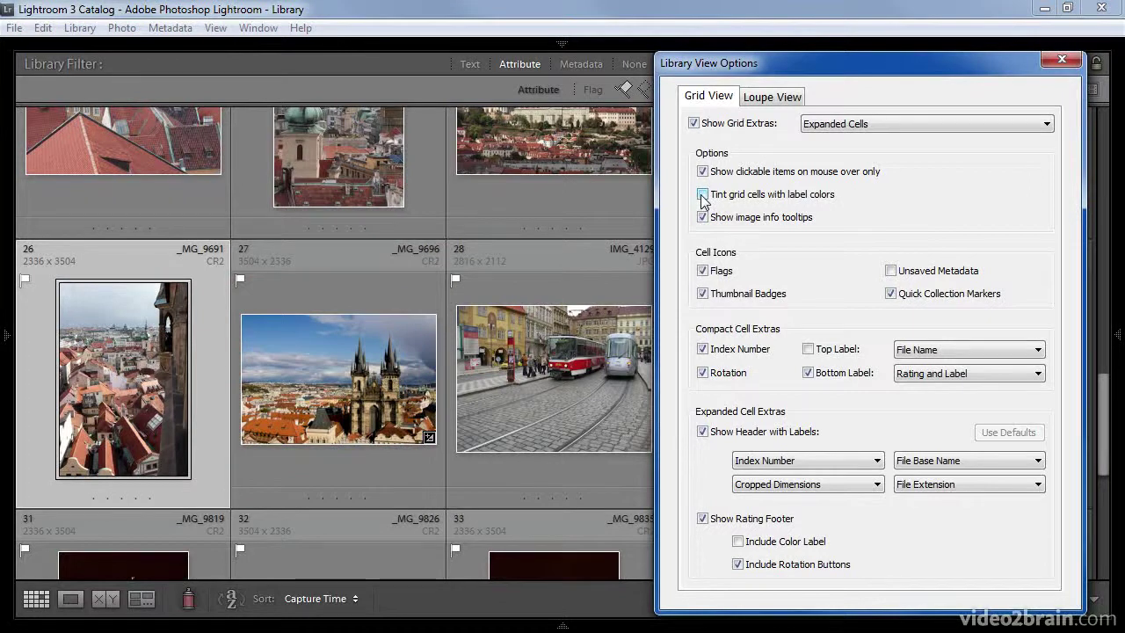
- Switch the grid to Compact Cells and turn label-colour tinting of cells back on
{"action": "left_click", "coordinate": [702, 194]}
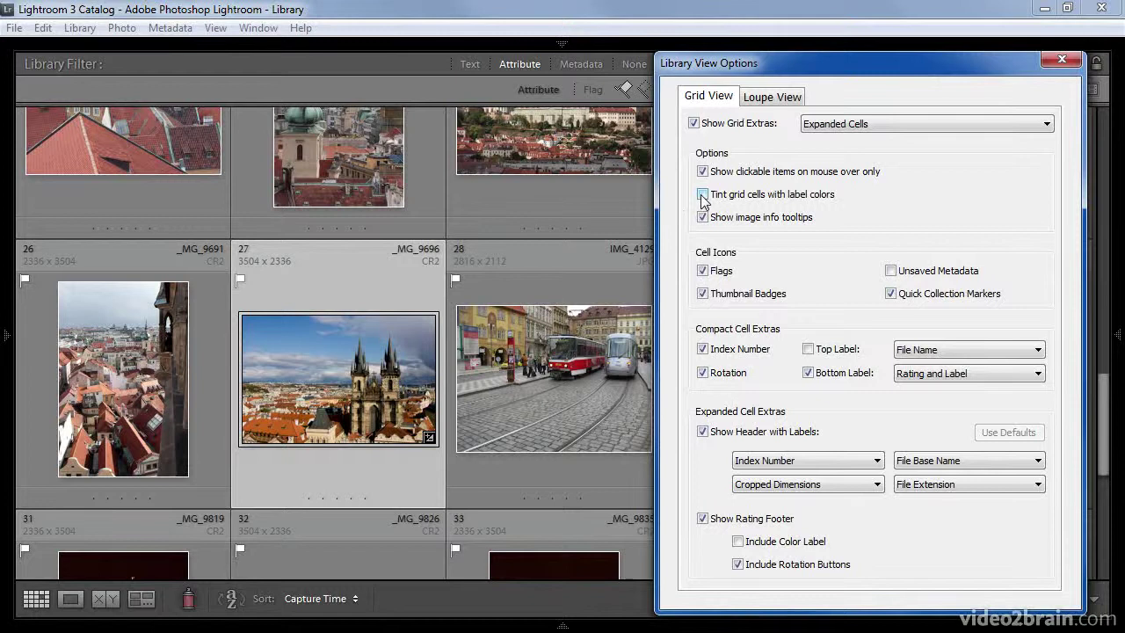
{"action": "left_click", "coordinate": [937, 126]}
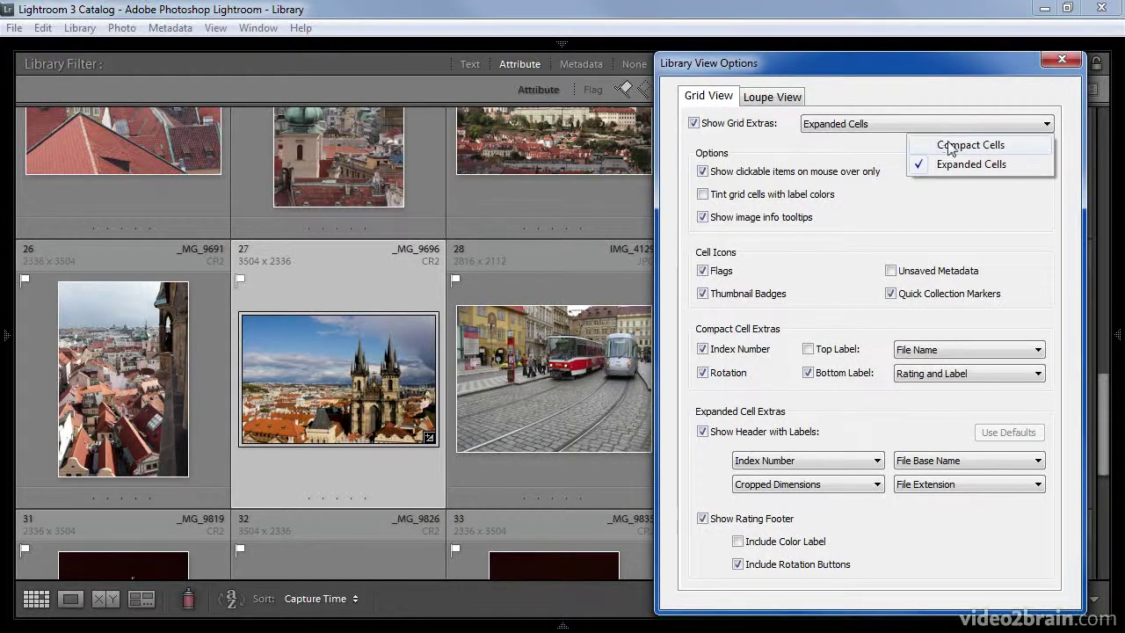
{"action": "left_click", "coordinate": [949, 146]}
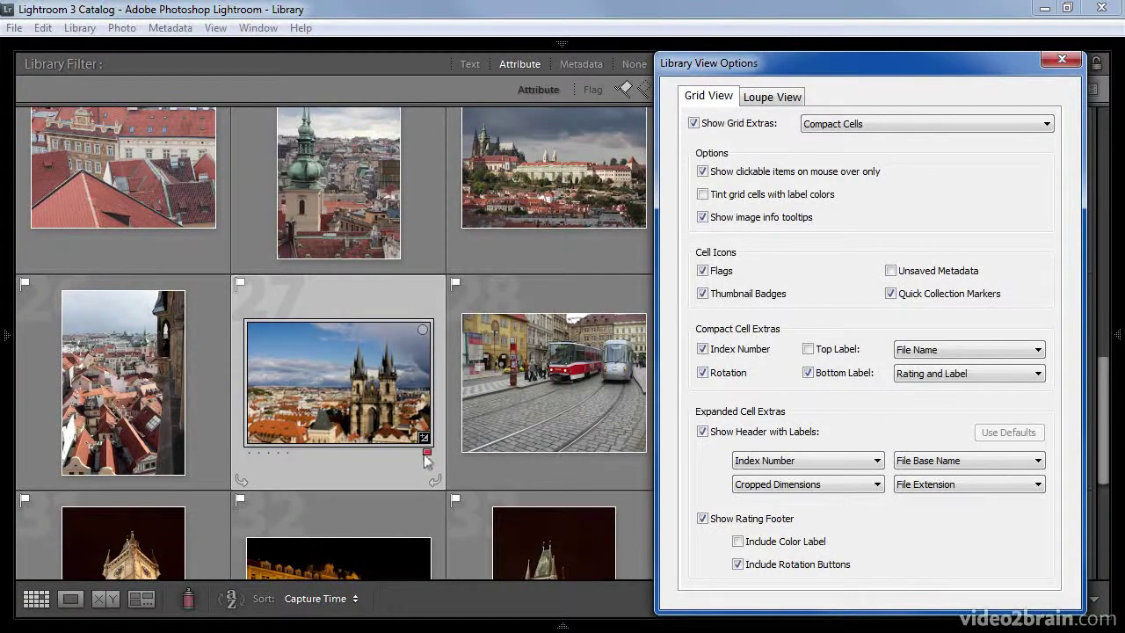
{"action": "left_click", "coordinate": [702, 194]}
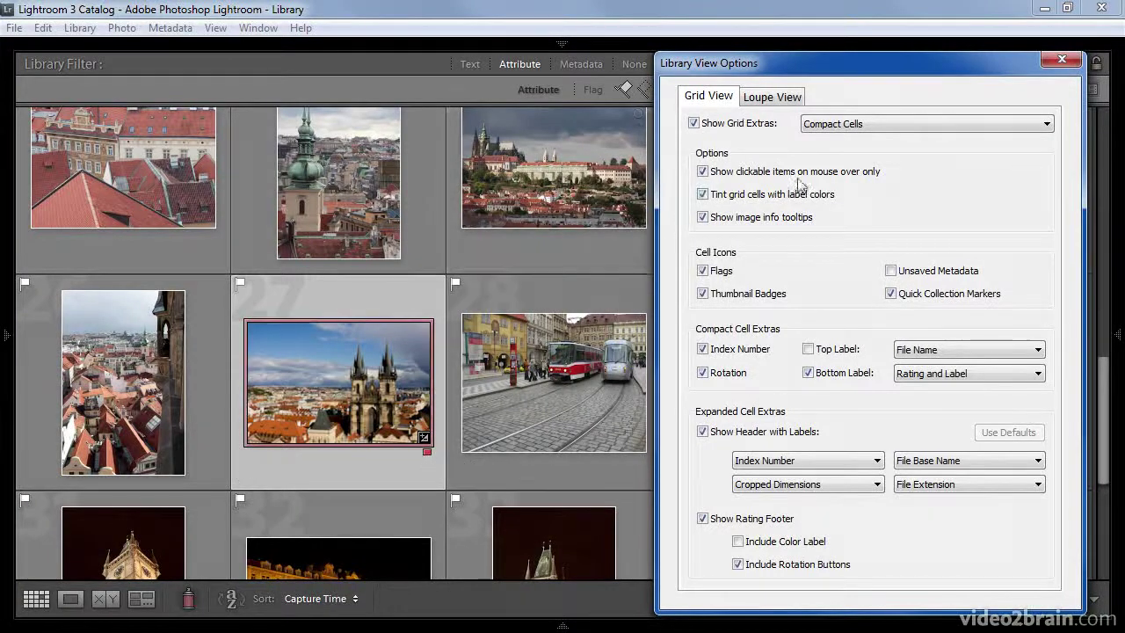
{"action": "left_click", "coordinate": [857, 126]}
- Switch to Expanded Cells and add photo 27 to the Quick Collection via its circle marker
{"action": "left_click", "coordinate": [922, 161]}
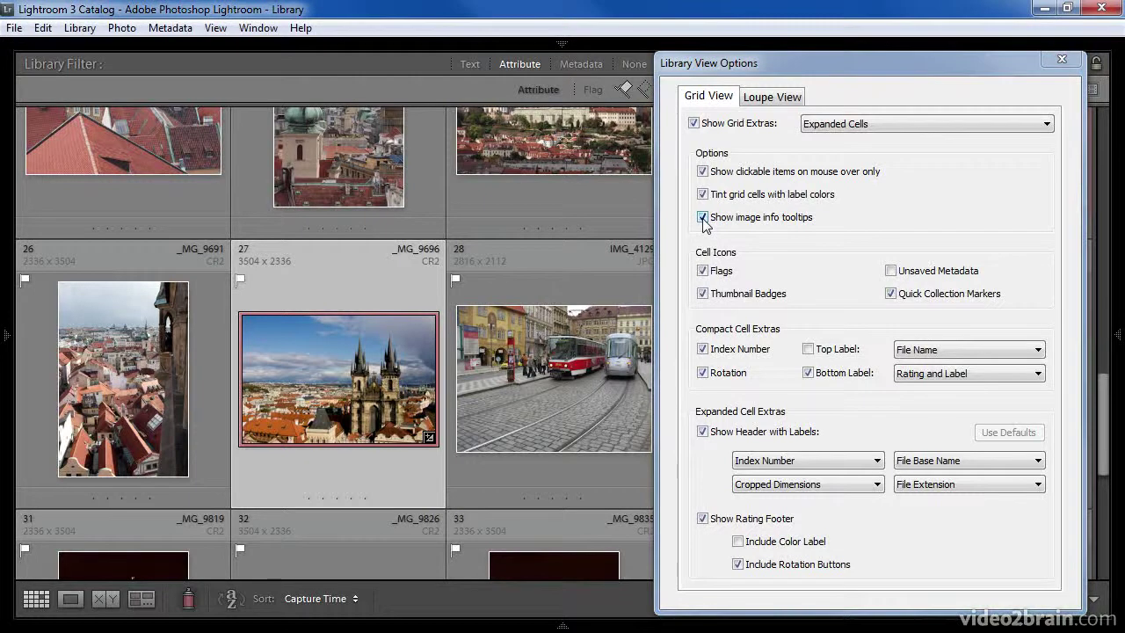
{"action": "mouse_move", "coordinate": [365, 363]}
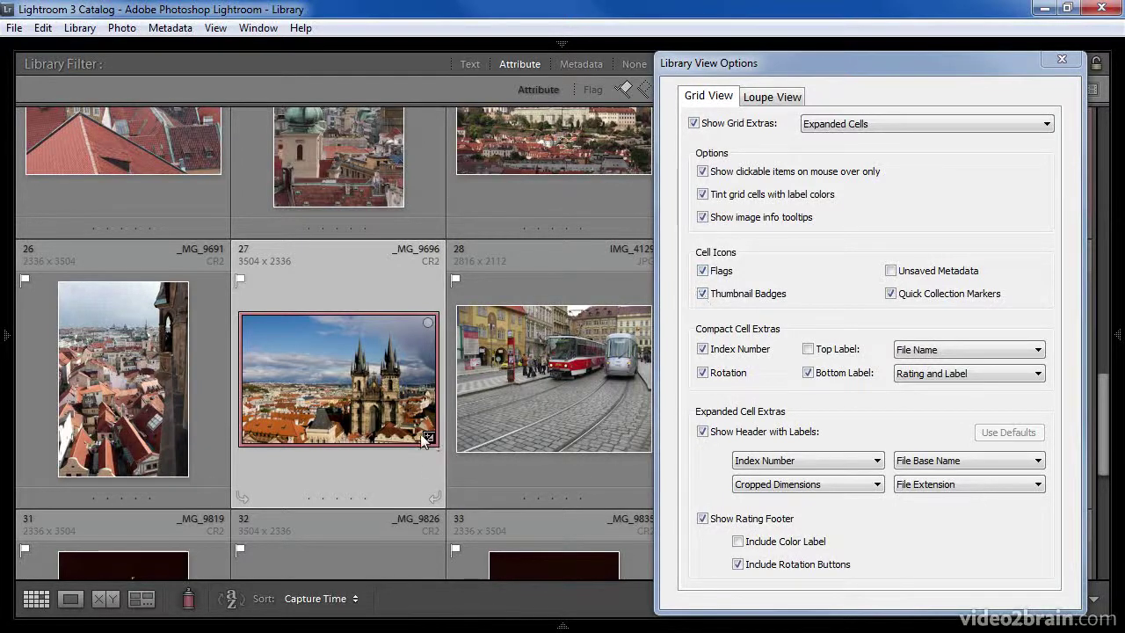
{"action": "mouse_move", "coordinate": [438, 431]}
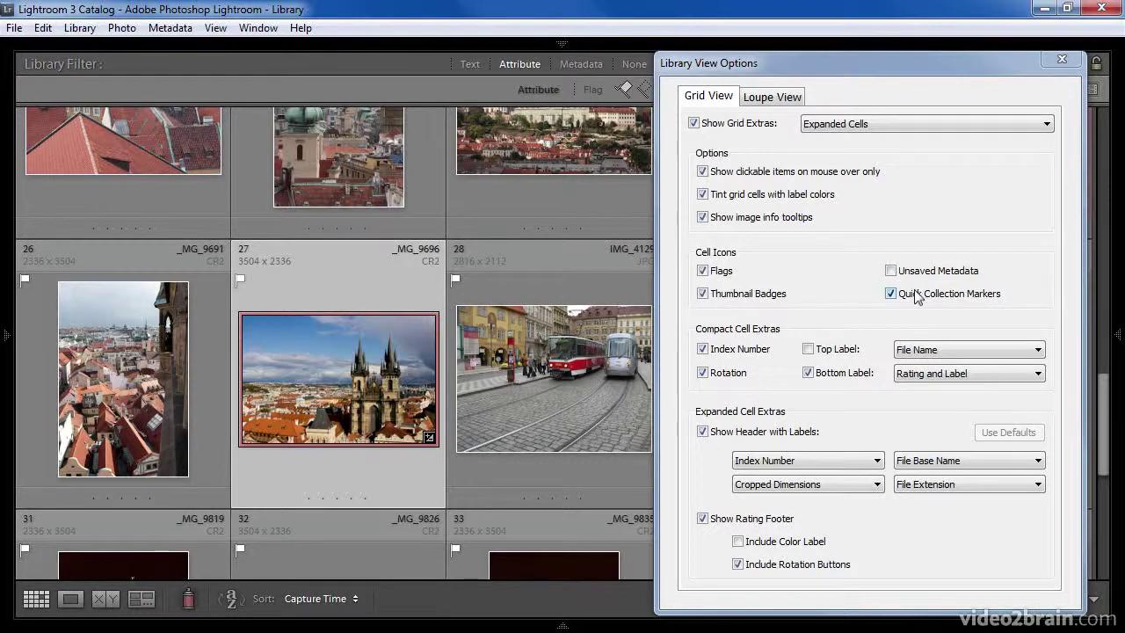
{"action": "left_click", "coordinate": [428, 324]}
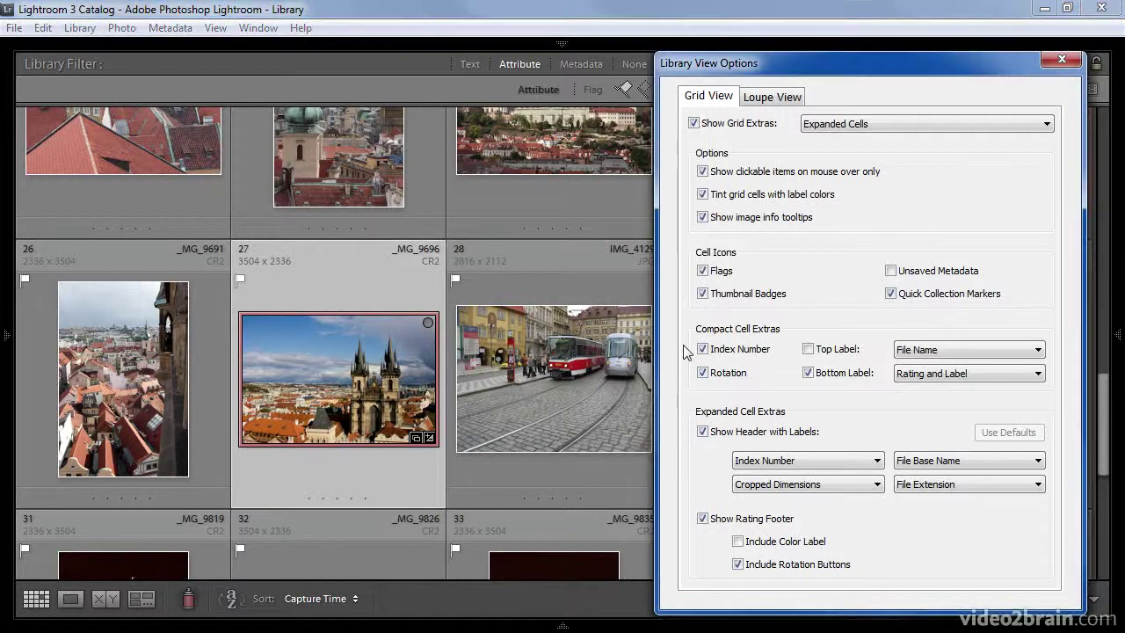
- Switch to Compact Cells, keeping Index Number and Rotation enabled after toggling them
{"action": "left_click", "coordinate": [888, 123]}
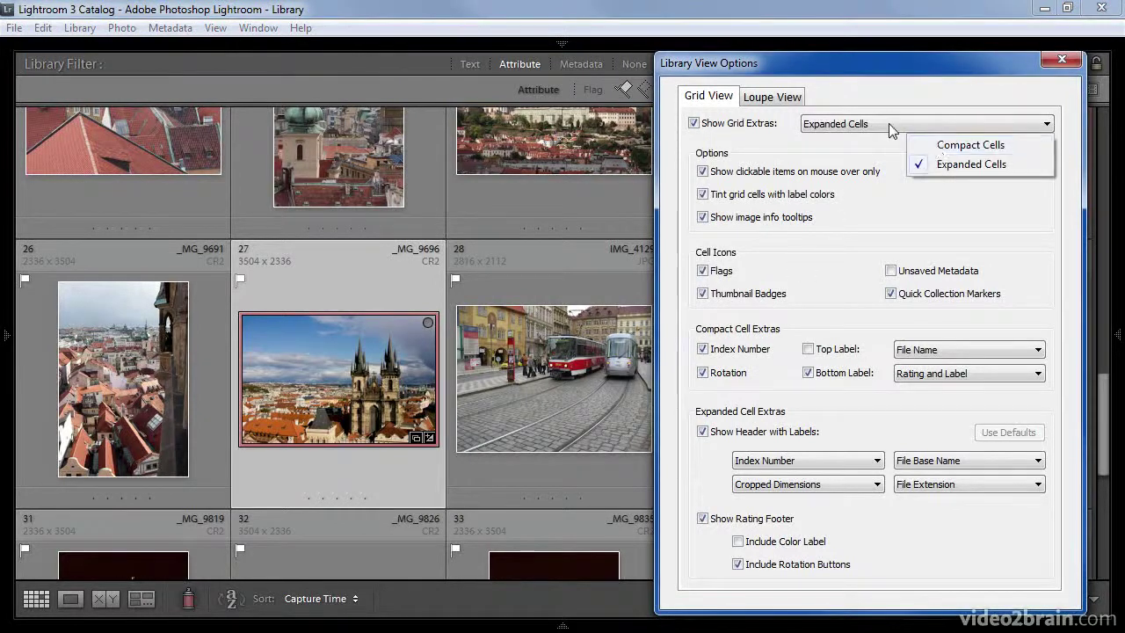
{"action": "left_click", "coordinate": [937, 148]}
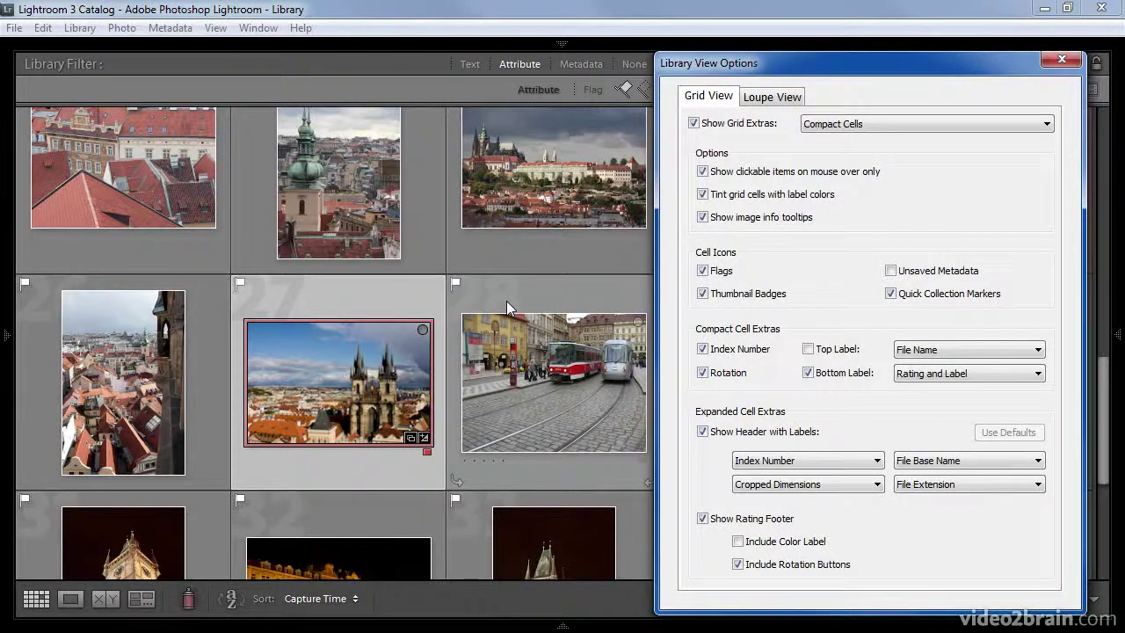
{"action": "left_click", "coordinate": [709, 351]}
{"action": "left_click", "coordinate": [709, 351]}
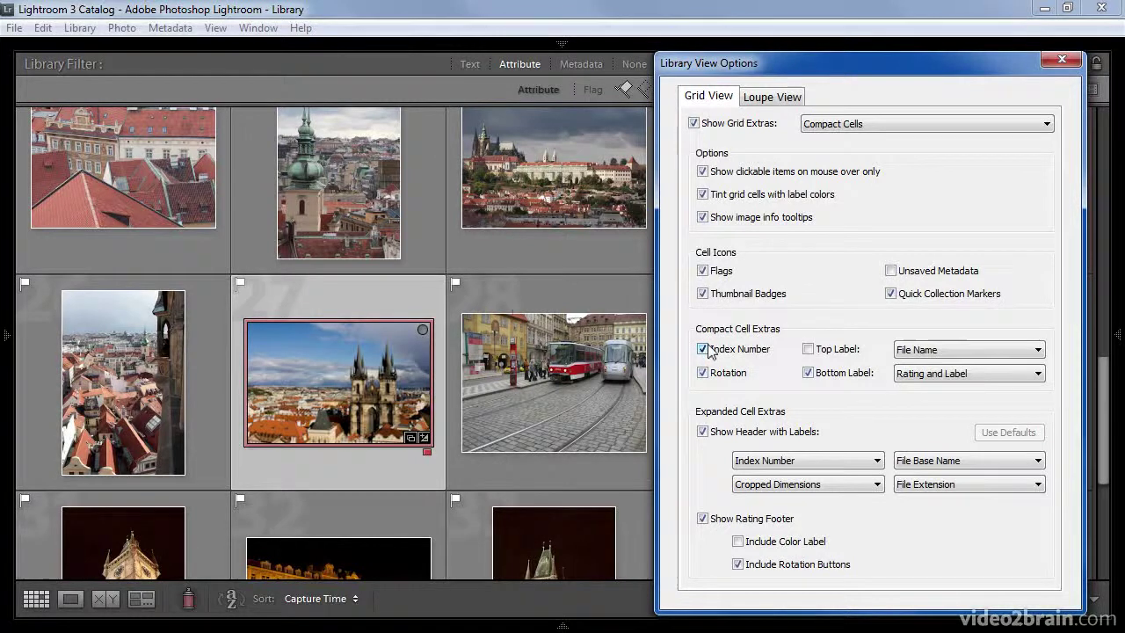
{"action": "left_click", "coordinate": [703, 373]}
{"action": "left_click", "coordinate": [703, 373]}
- Leave the top label off and keep Rating and Label as the bottom label
{"action": "left_click", "coordinate": [808, 349]}
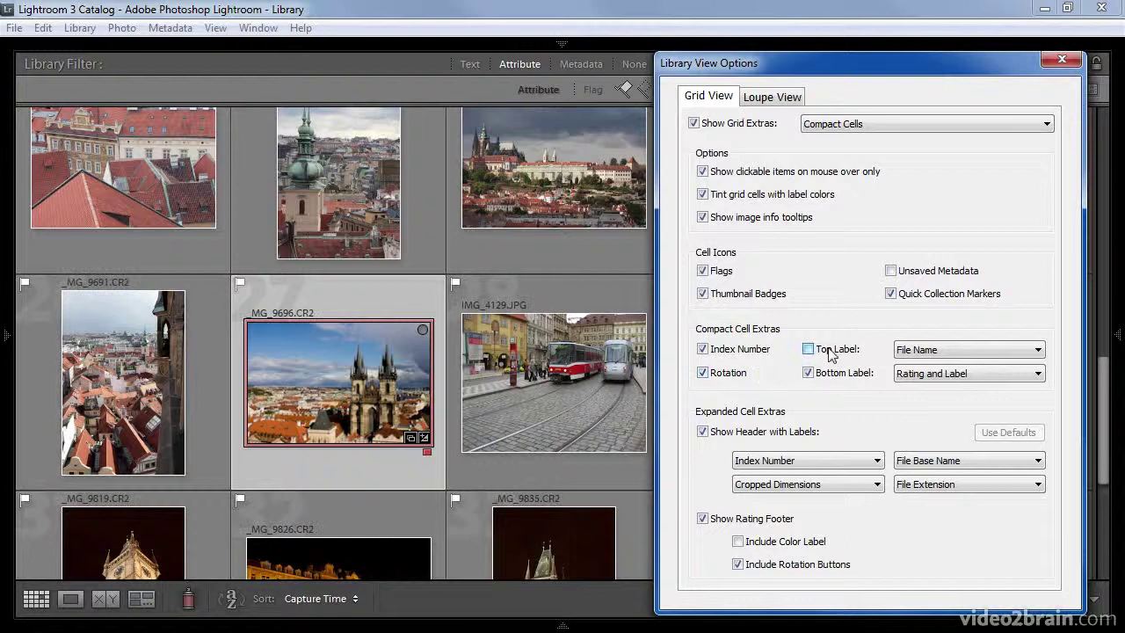
{"action": "left_click", "coordinate": [921, 350]}
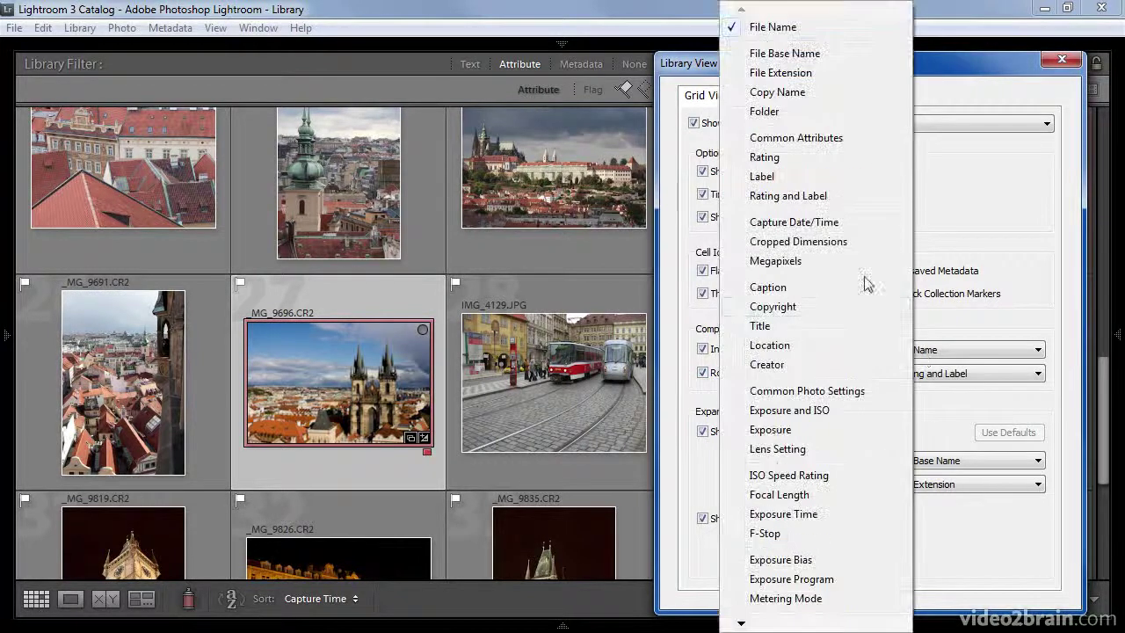
{"action": "left_click", "coordinate": [946, 326]}
{"action": "left_click", "coordinate": [820, 350]}
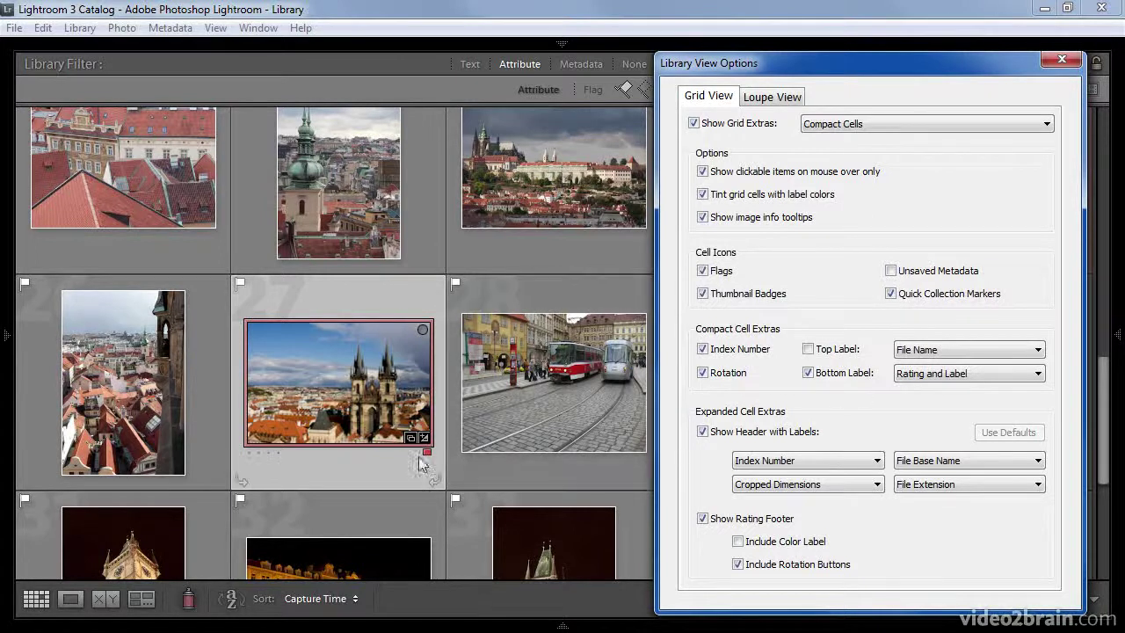
{"action": "mouse_move", "coordinate": [290, 453]}
{"action": "left_click", "coordinate": [917, 373]}
{"action": "left_click", "coordinate": [917, 374]}
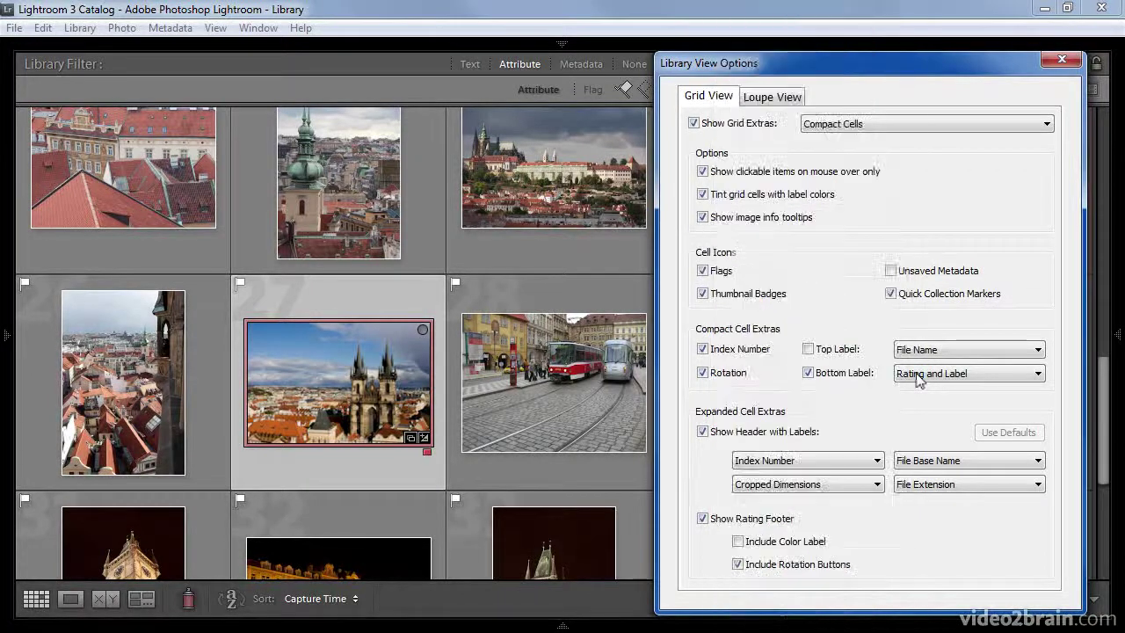
{"action": "left_click", "coordinate": [917, 373]}
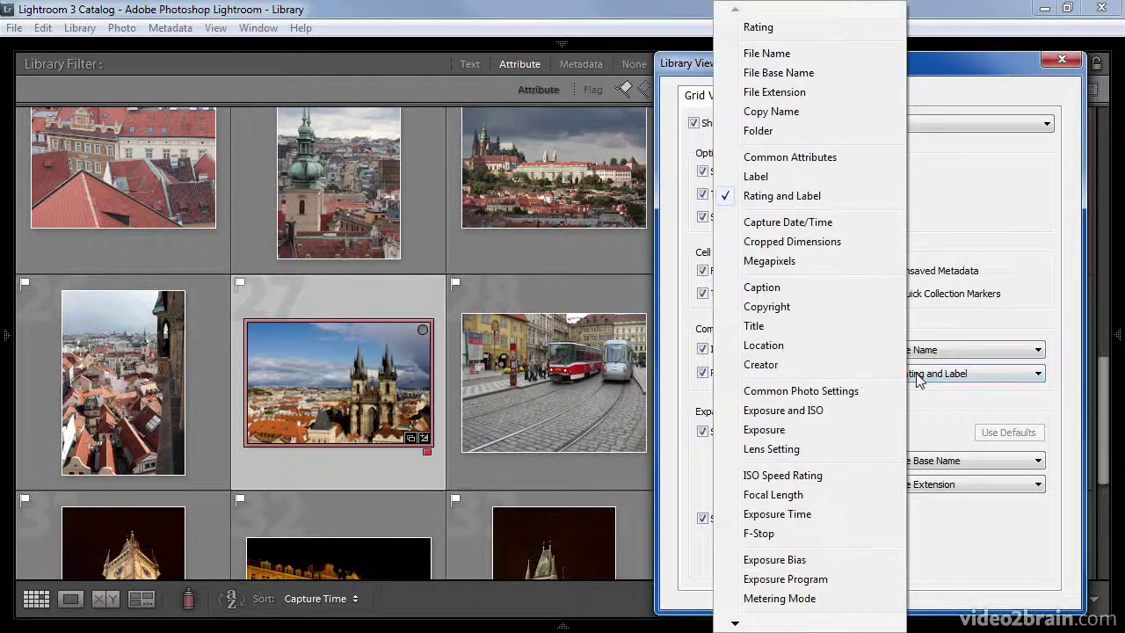
{"action": "left_click", "coordinate": [916, 376]}
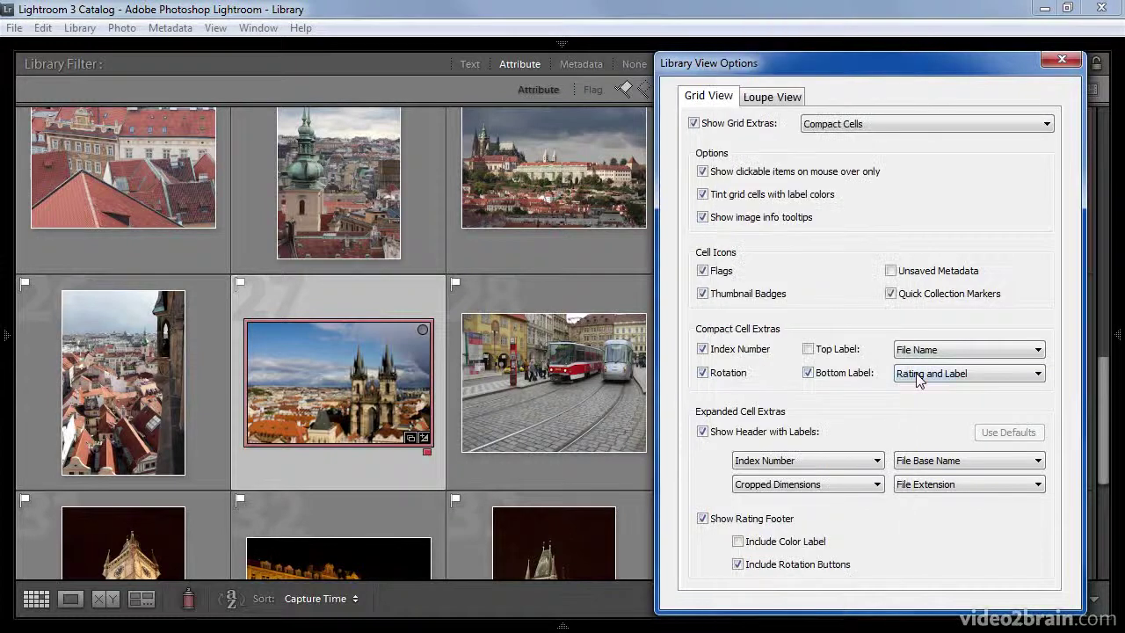
{"action": "left_click", "coordinate": [882, 125]}
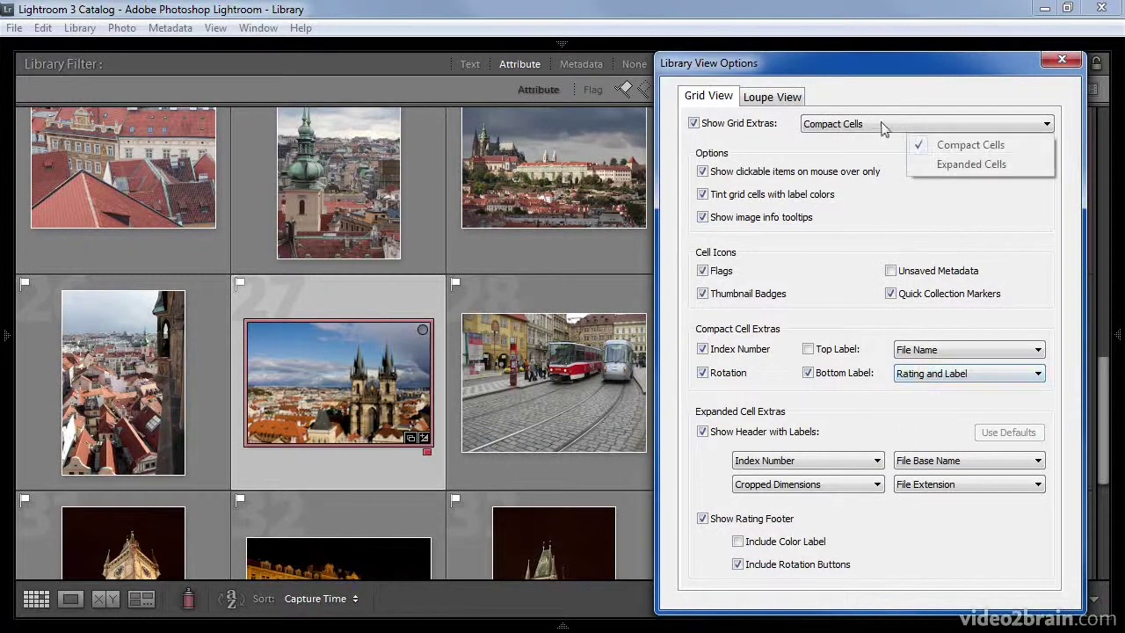
{"action": "left_click", "coordinate": [944, 167]}
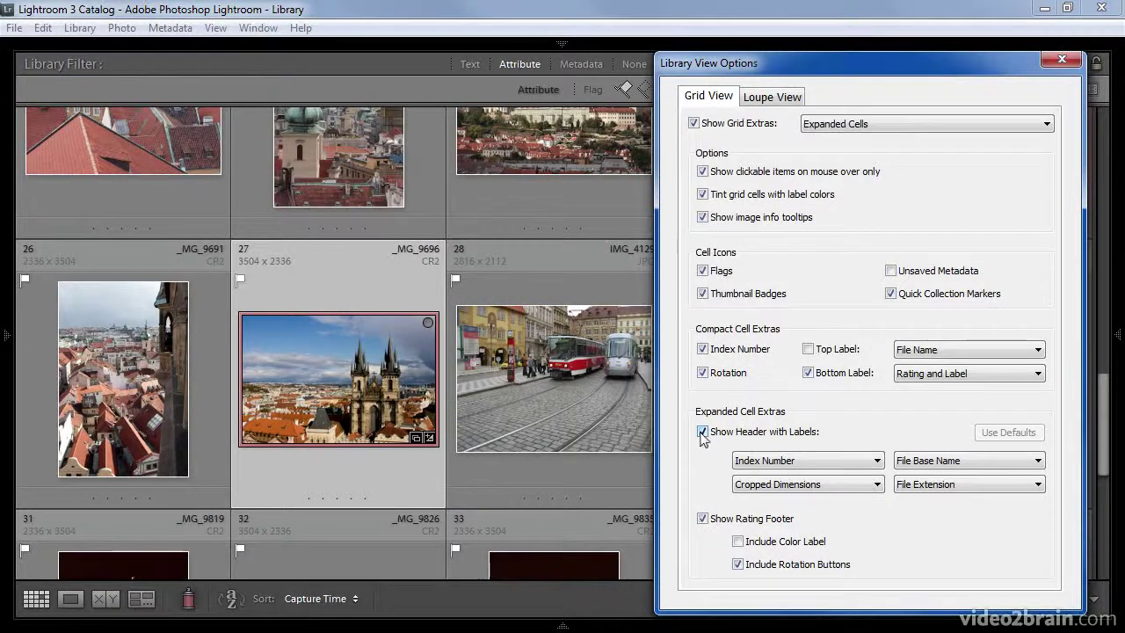
{"action": "left_click", "coordinate": [702, 433]}
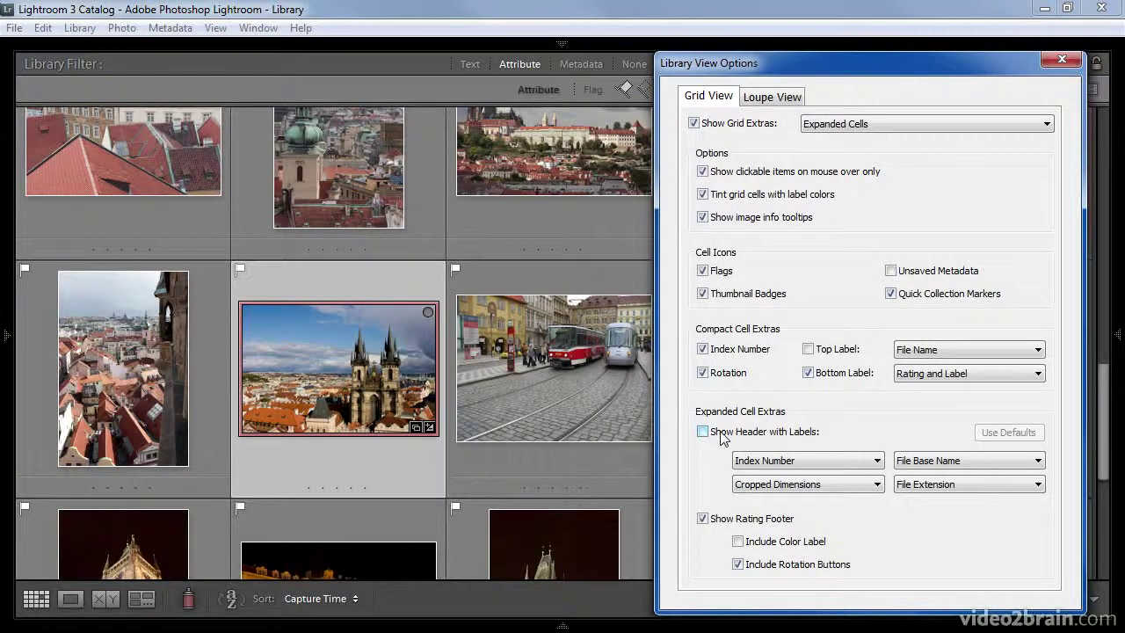
{"action": "left_click", "coordinate": [723, 436]}
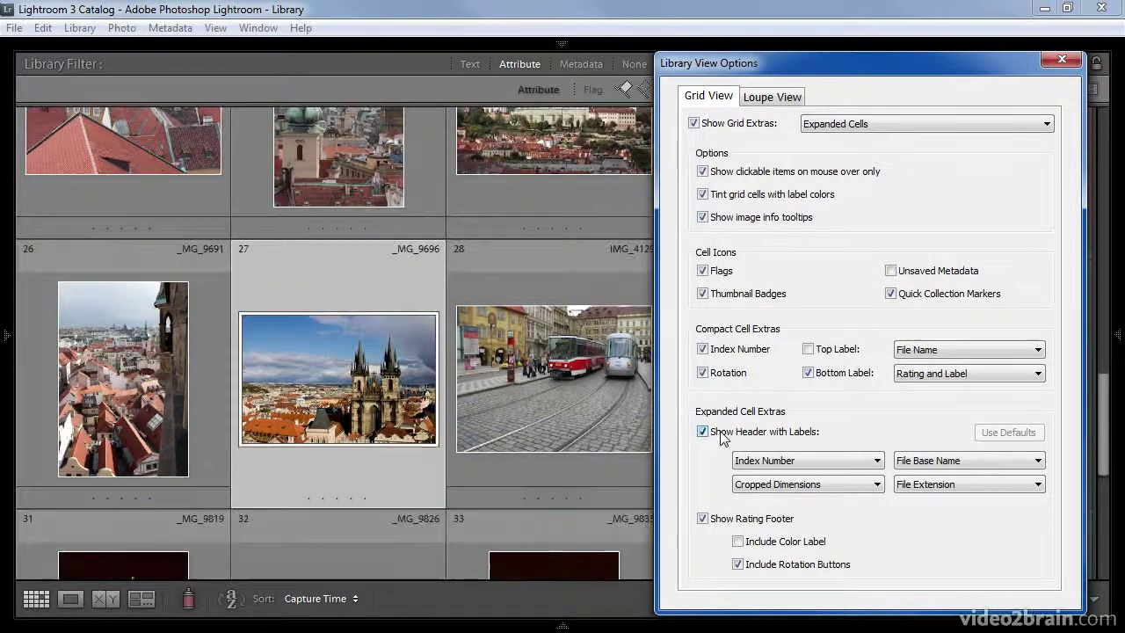
{"action": "left_click", "coordinate": [878, 461]}
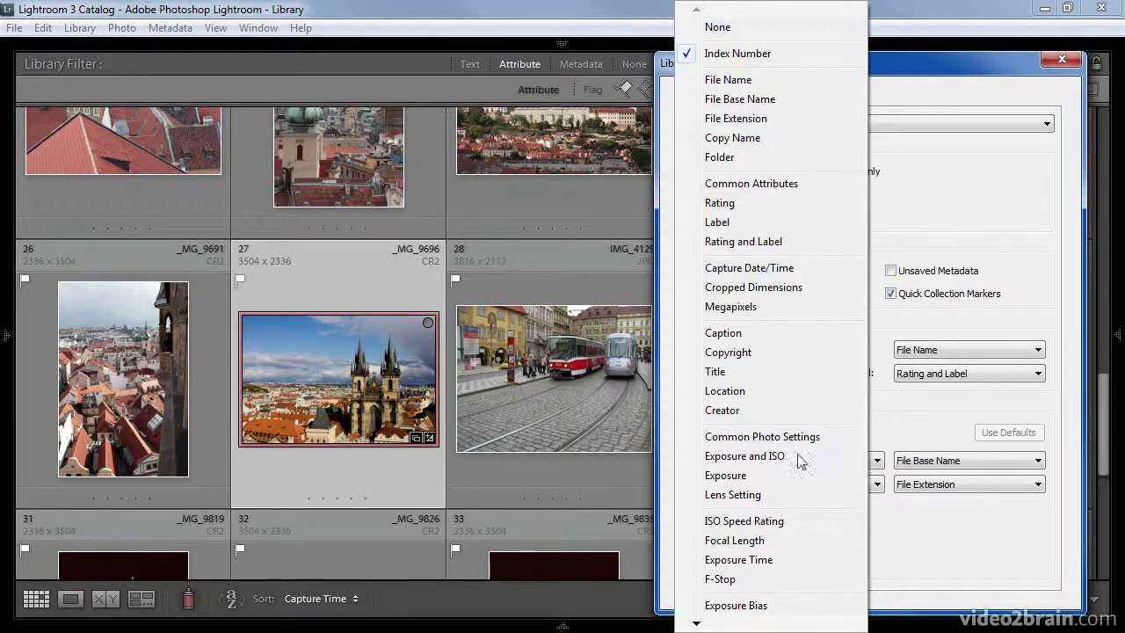
{"action": "left_click", "coordinate": [880, 441]}
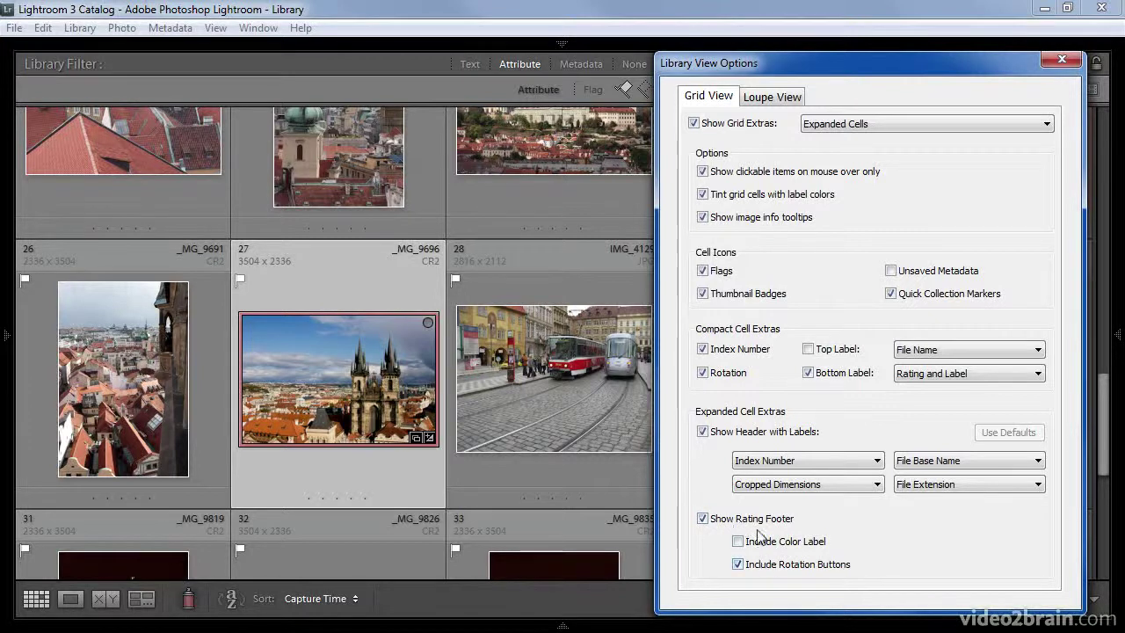
{"action": "left_click", "coordinate": [900, 130]}
{"action": "left_click", "coordinate": [937, 143]}
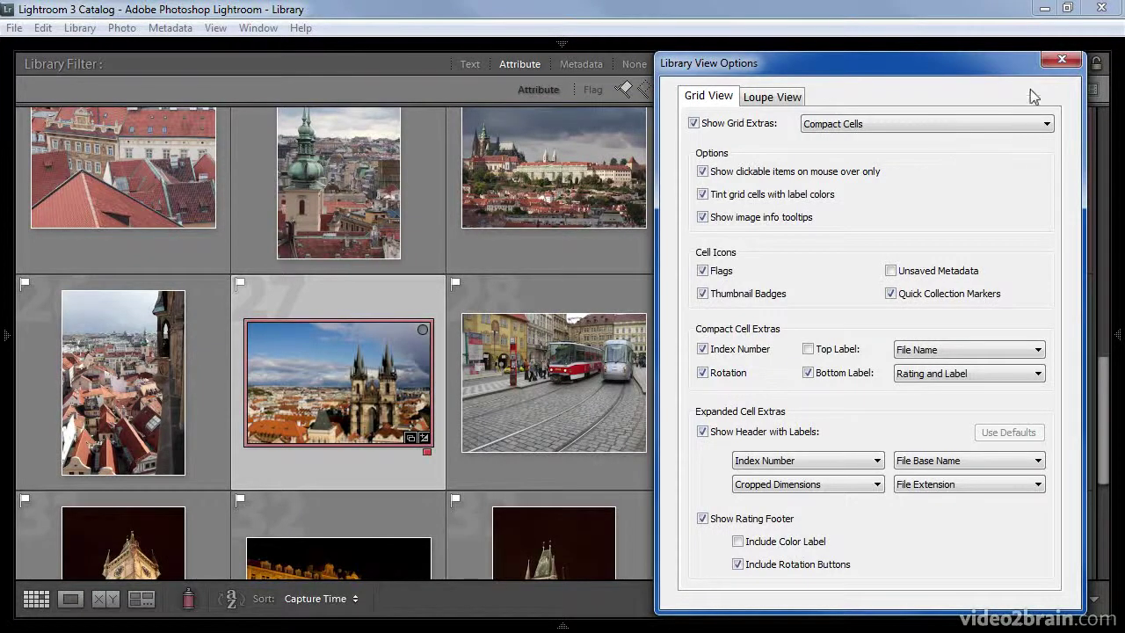
- Close View Options, then give the tram photo three stars and a yellow label
{"action": "left_click", "coordinate": [1061, 61]}
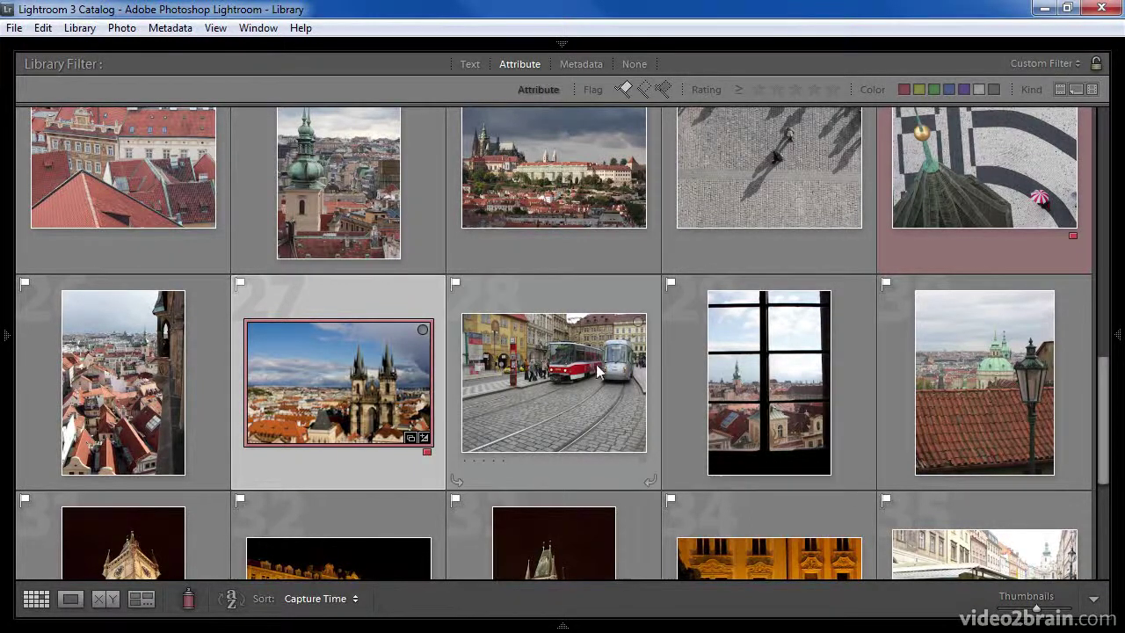
{"action": "mouse_move", "coordinate": [598, 373]}
{"action": "left_click", "coordinate": [483, 461]}
{"action": "left_click", "coordinate": [640, 468]}
{"action": "left_click", "coordinate": [677, 487]}
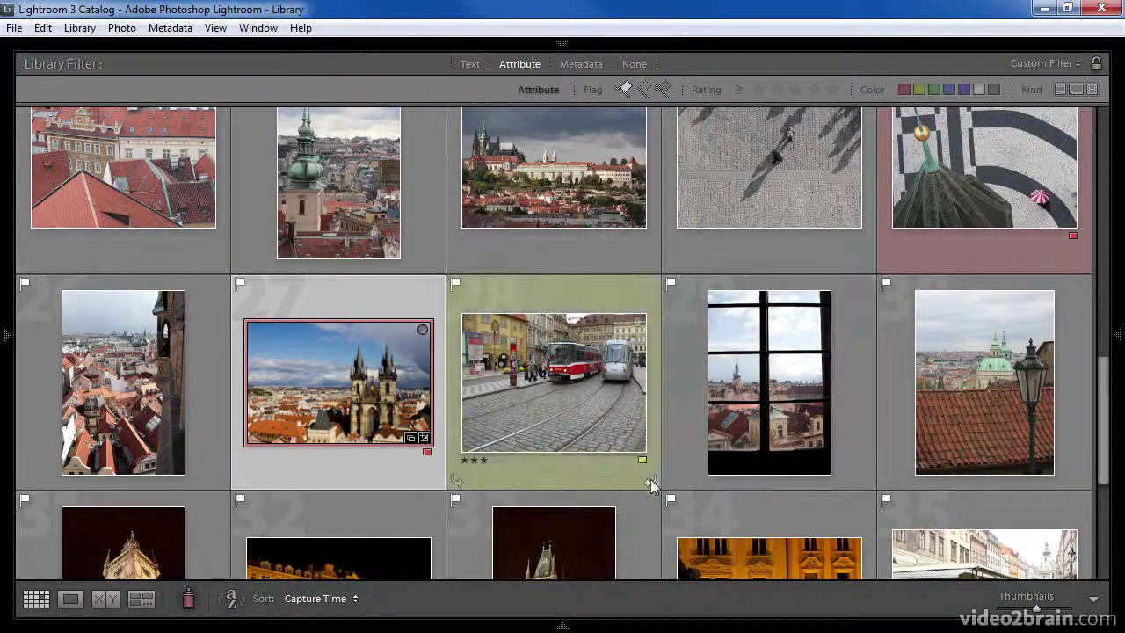
- Rotate the tram photo a full turn with four clockwise quarter turns
{"action": "left_click", "coordinate": [650, 483]}
{"action": "left_click", "coordinate": [651, 483]}
{"action": "left_click", "coordinate": [650, 483]}
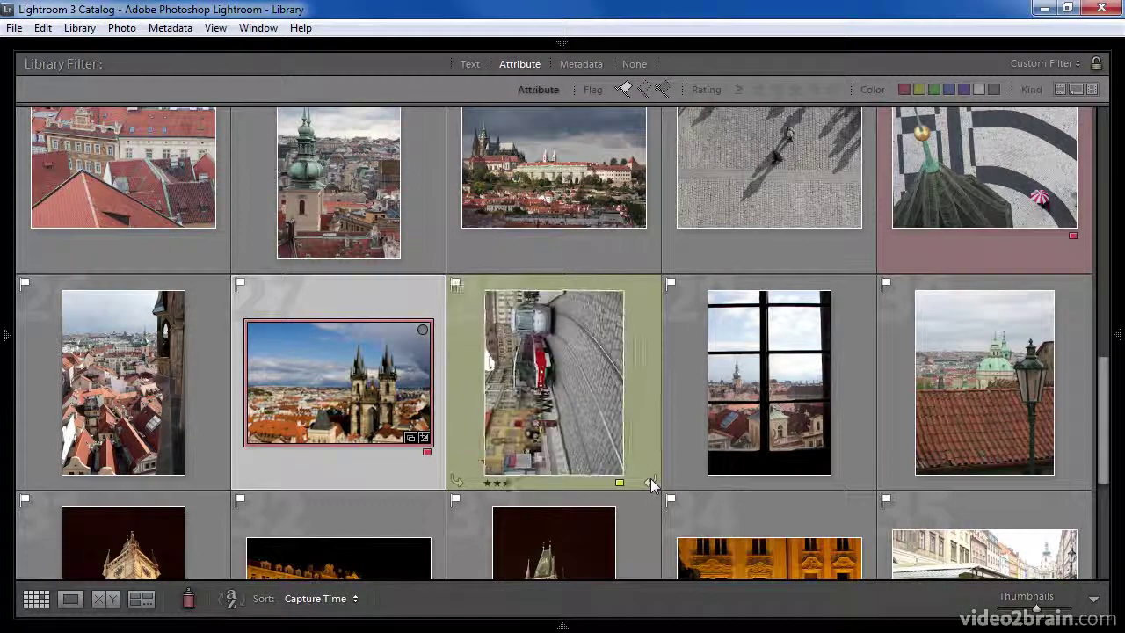
{"action": "left_click", "coordinate": [650, 482]}
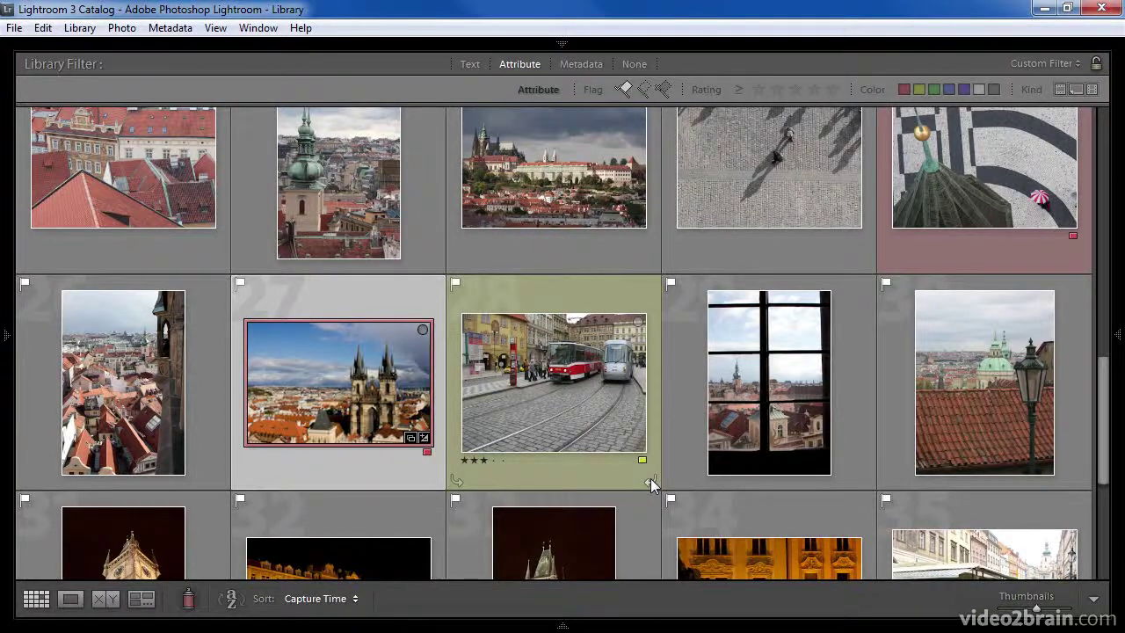